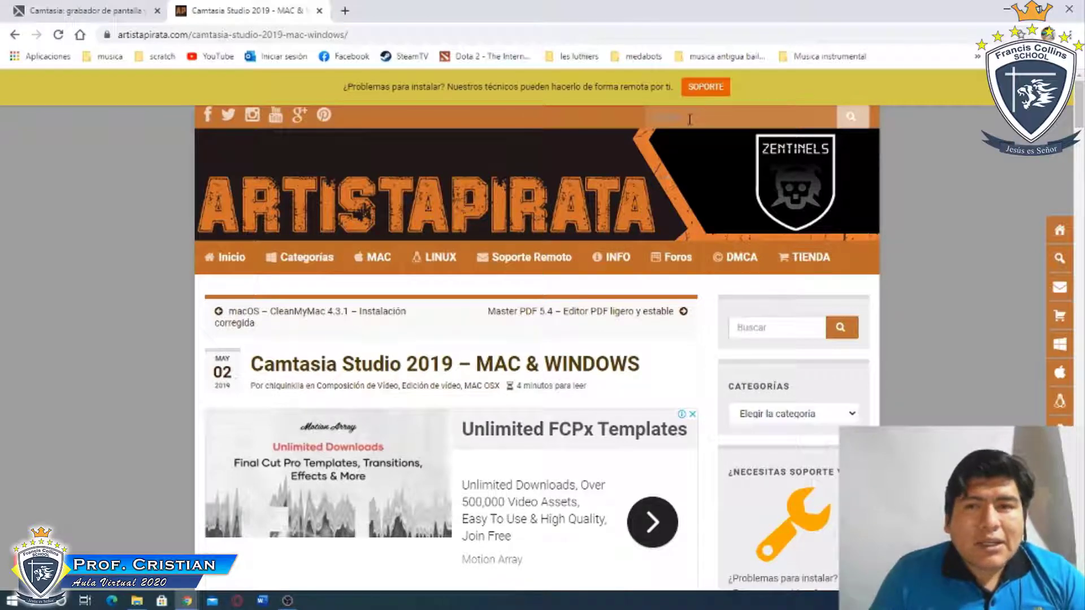
Step: Look through the artistapirata.com article on Camtasia Studio 2019 for its description and download links
scroll(627, 205, "down", 3)
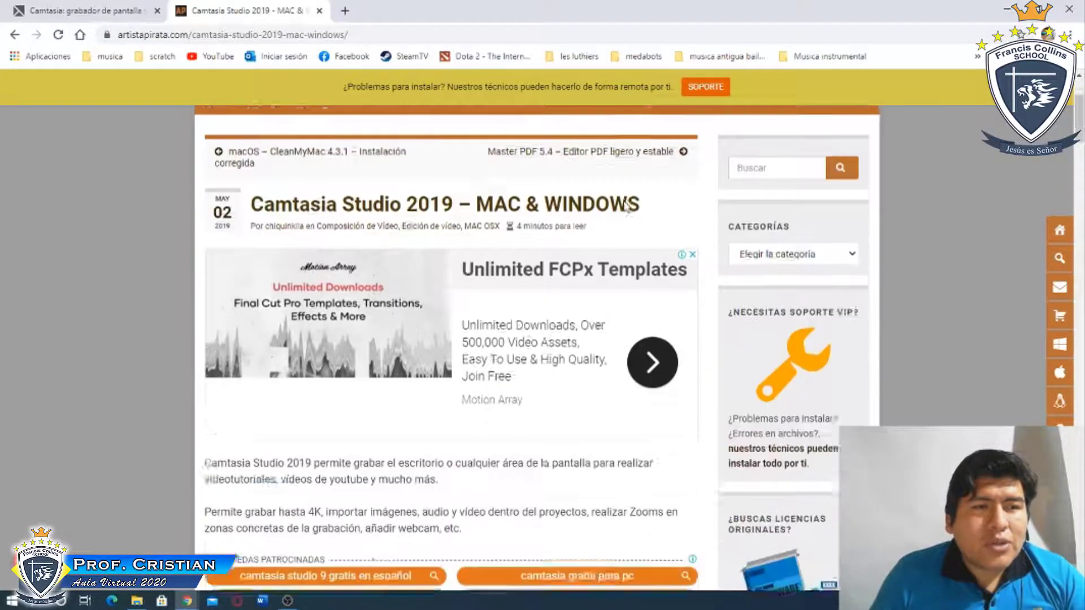
scroll(628, 204, "down", 15)
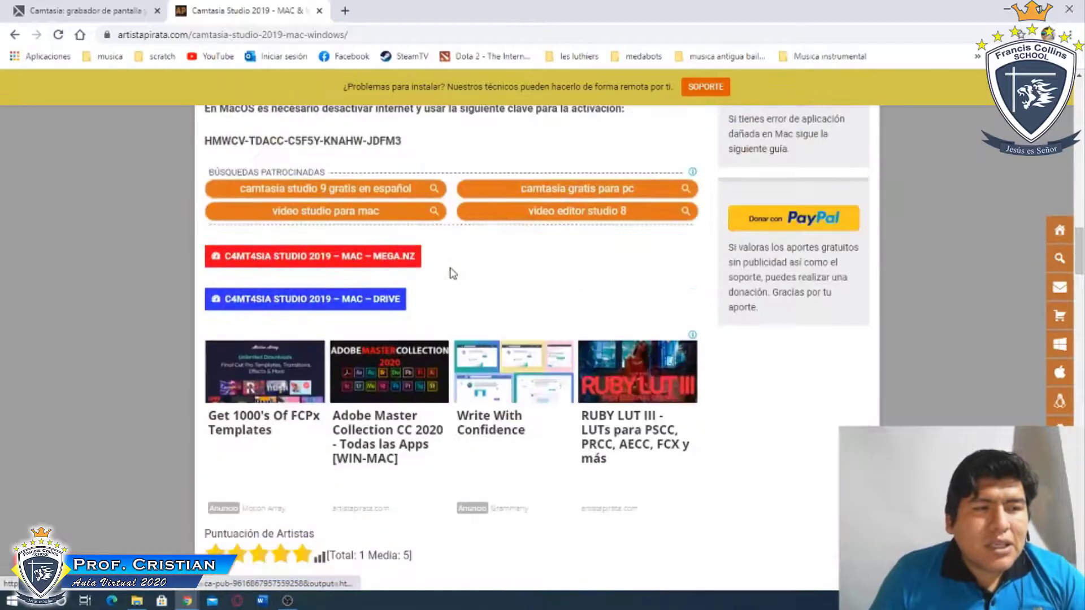
scroll(453, 274, "up", 15)
scroll(474, 291, "down", 3)
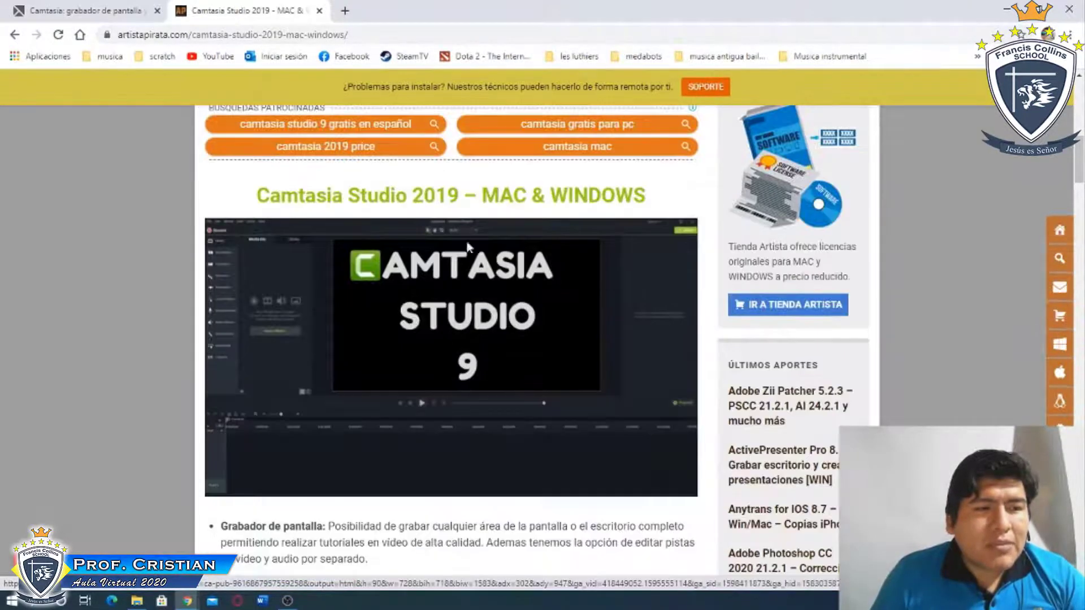
scroll(473, 293, "down", 15)
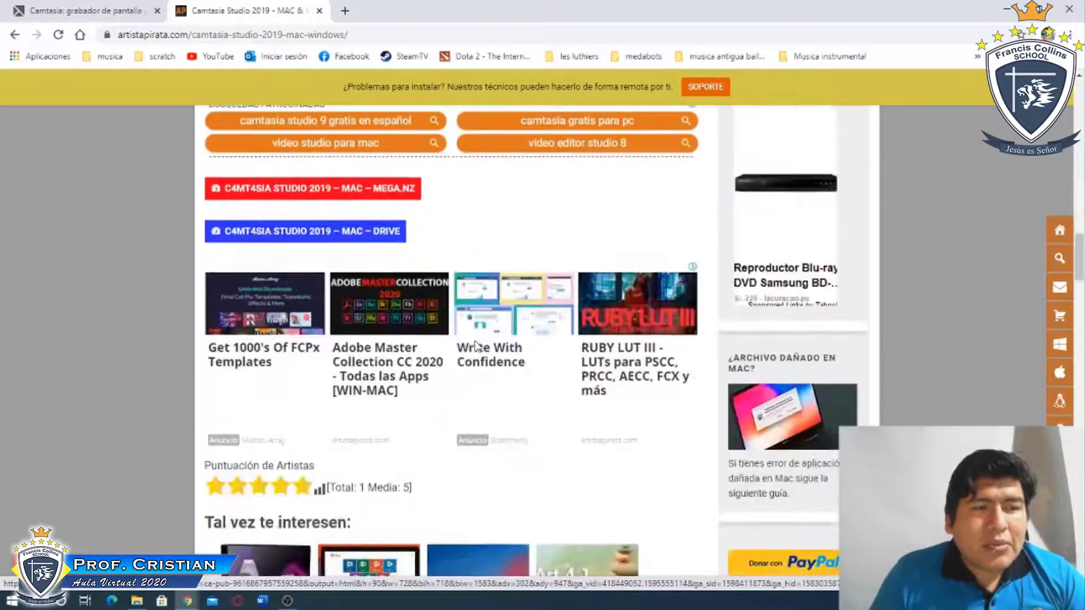
scroll(475, 346, "up", 15)
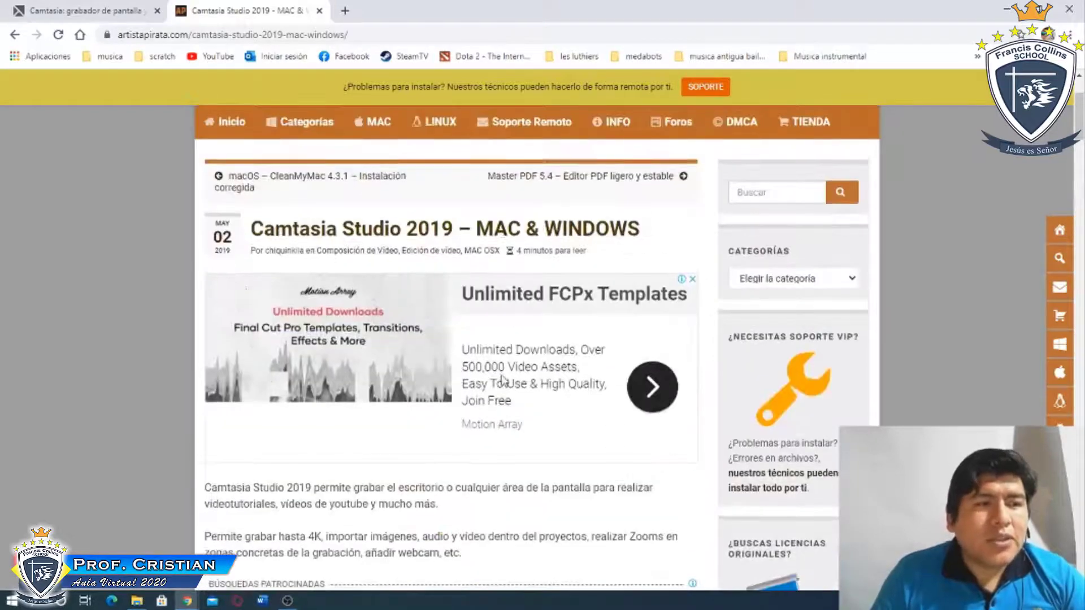
scroll(503, 379, "up", 3)
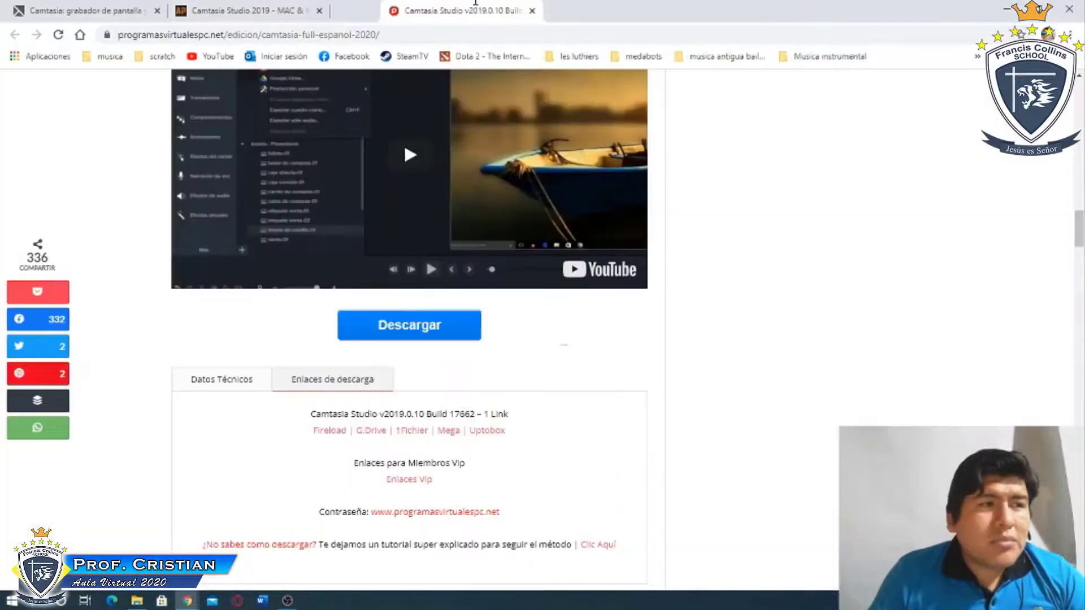
Step: Review the programasvirtualespc.net Camtasia page and open its G.Drive link for Camtasia Studio v2019.0.10 Build 17662
scroll(525, 249, "up", 20)
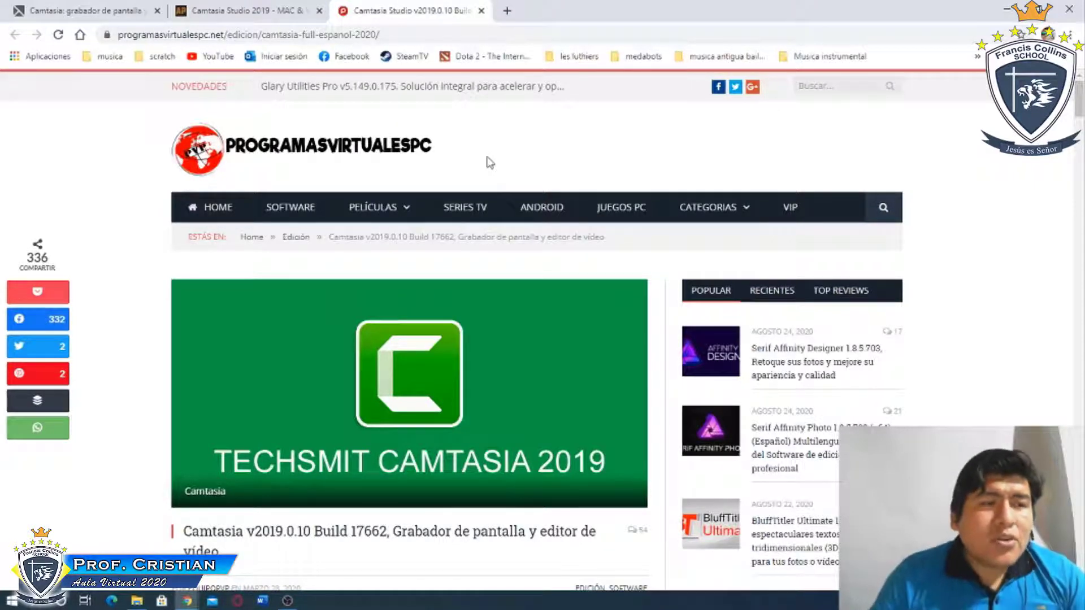
scroll(486, 237, "down", 7)
scroll(416, 218, "down", 15)
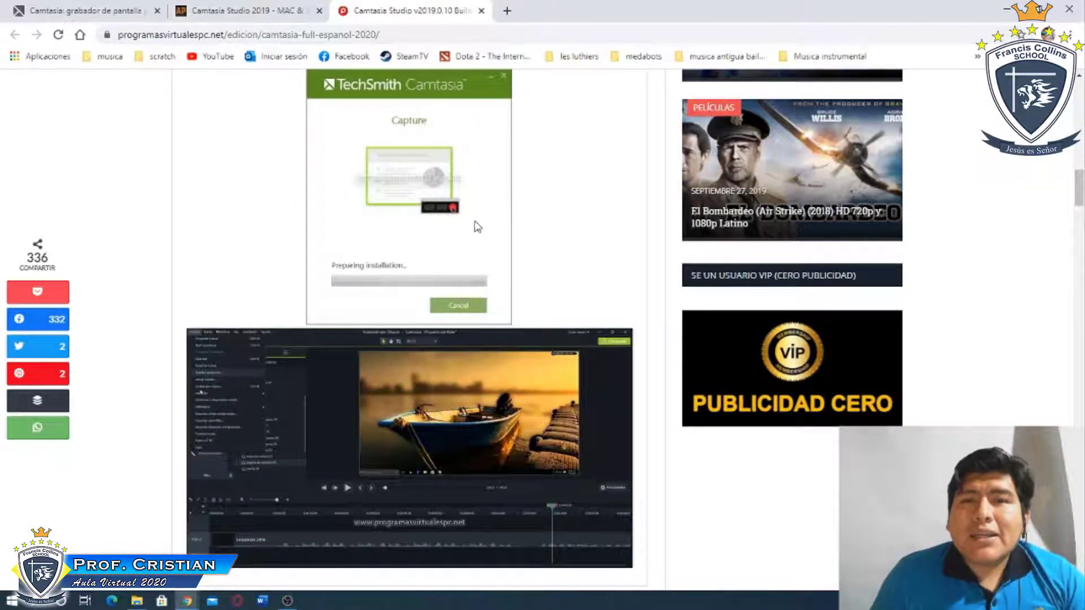
scroll(476, 223, "down", 12)
scroll(476, 225, "down", 1)
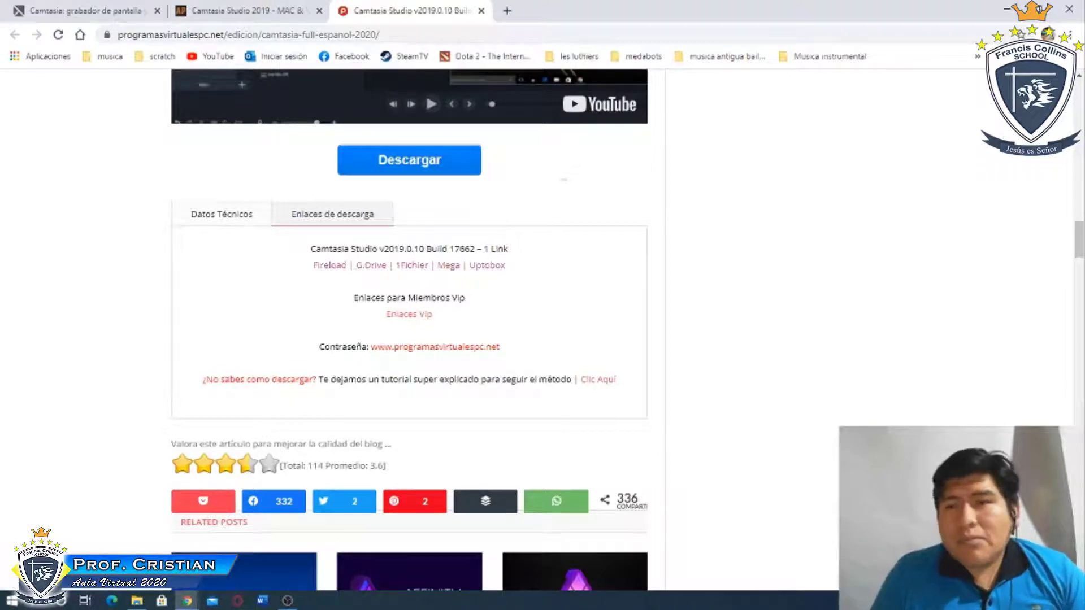
left_click(371, 265)
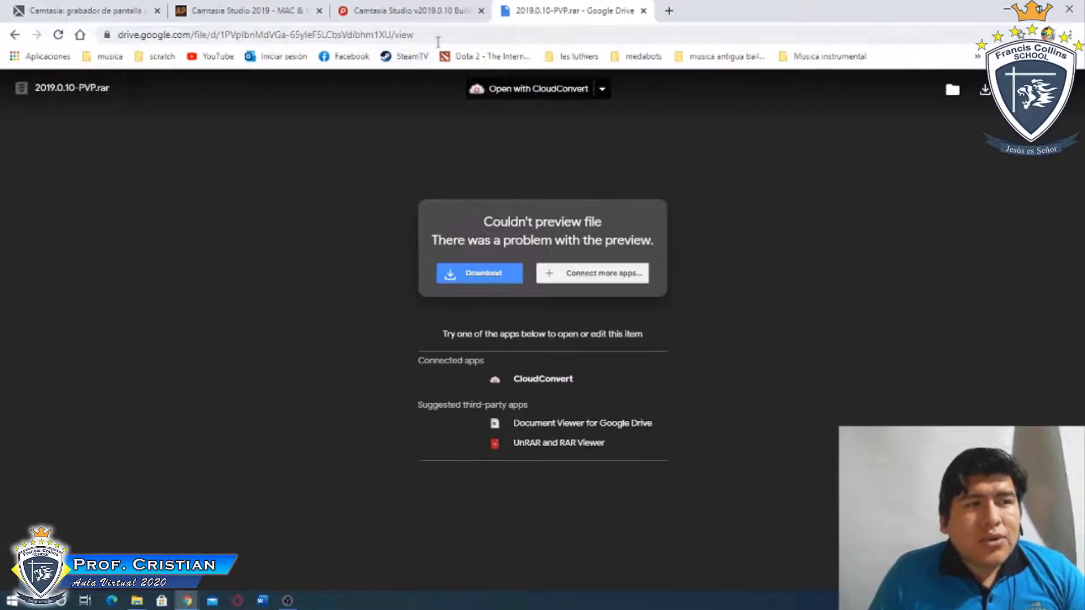
Step: Download 2019.0.10-PVP.rar from Google Drive, accepting the download without a virus scan
left_click(183, 36)
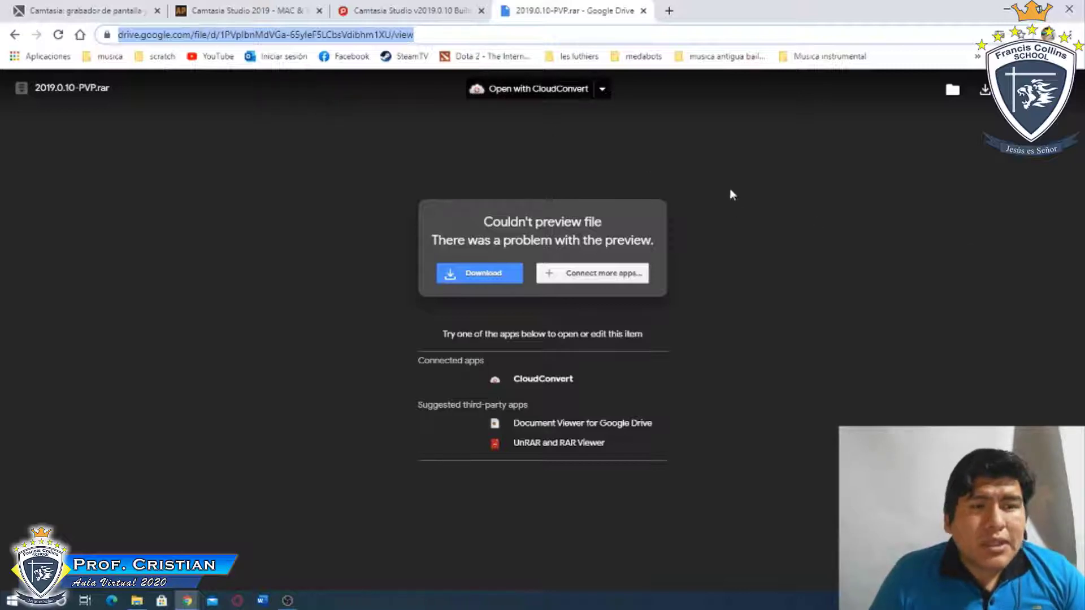
left_click(418, 7)
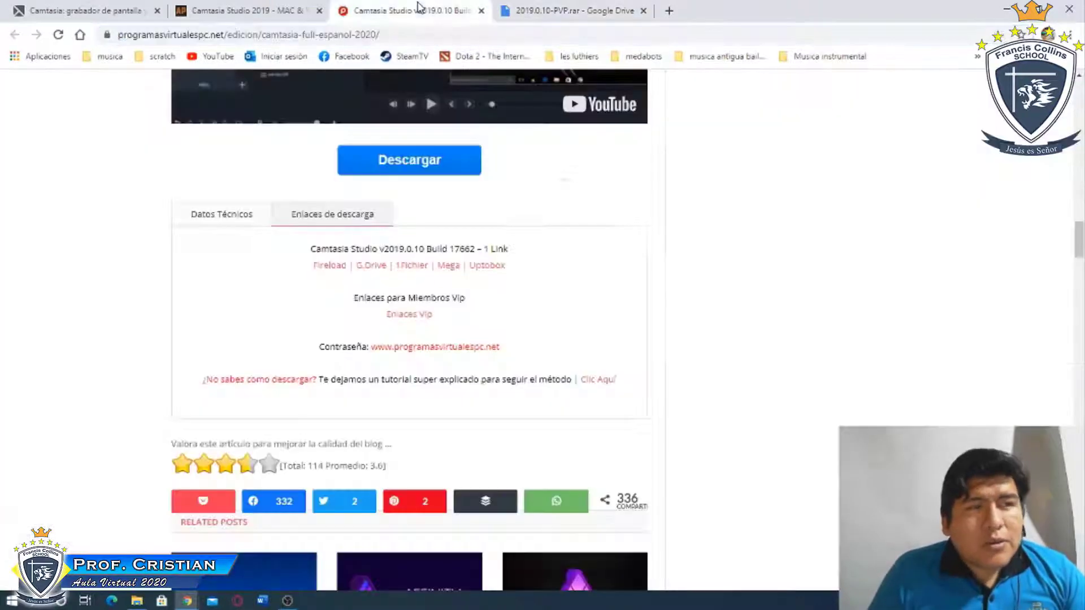
left_click(512, 9)
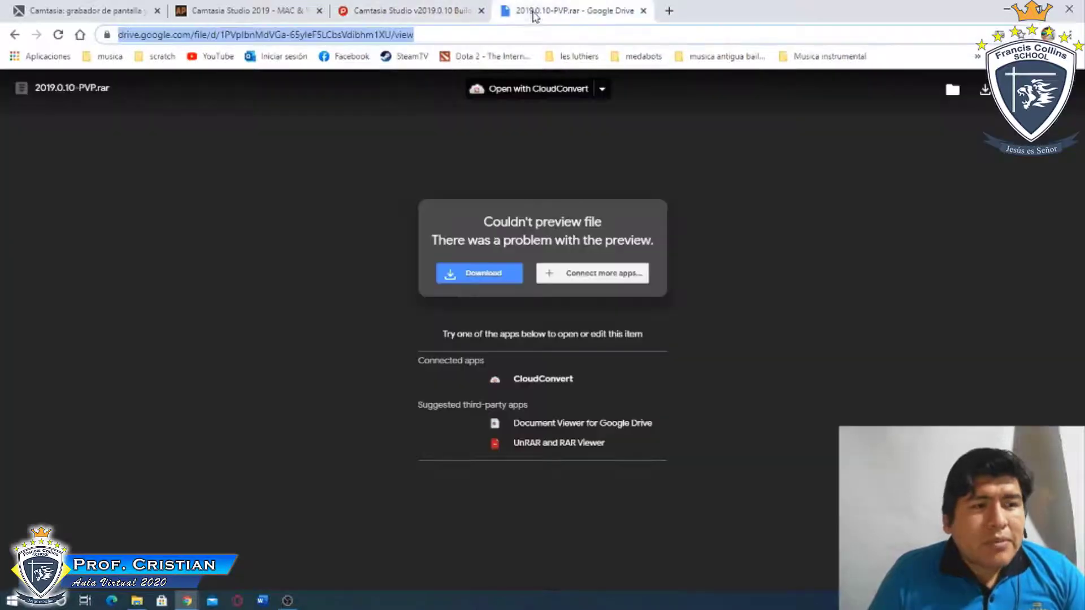
left_click(504, 281)
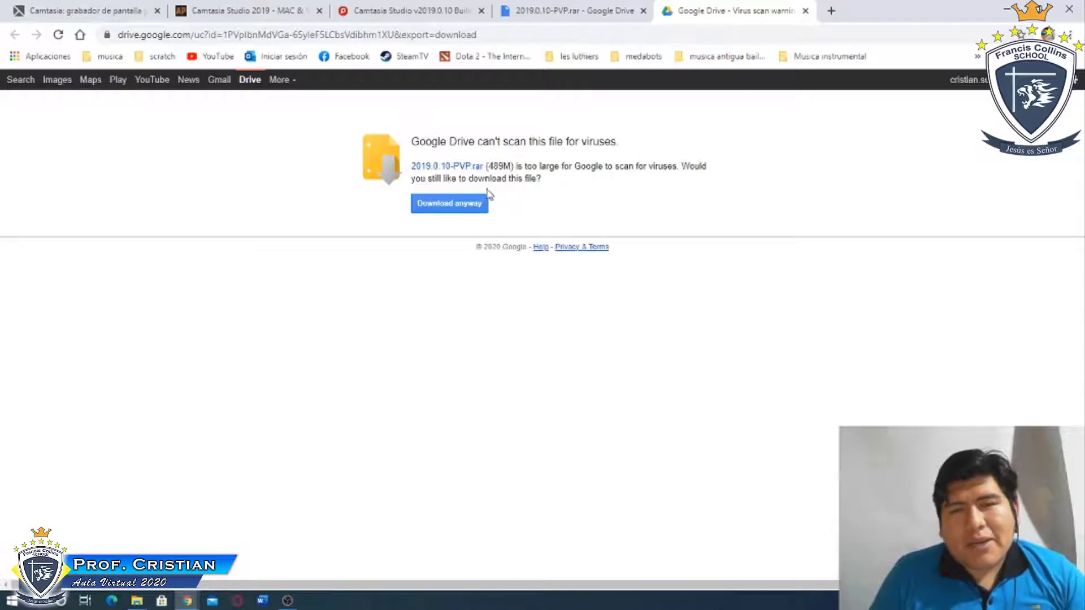
left_click(472, 203)
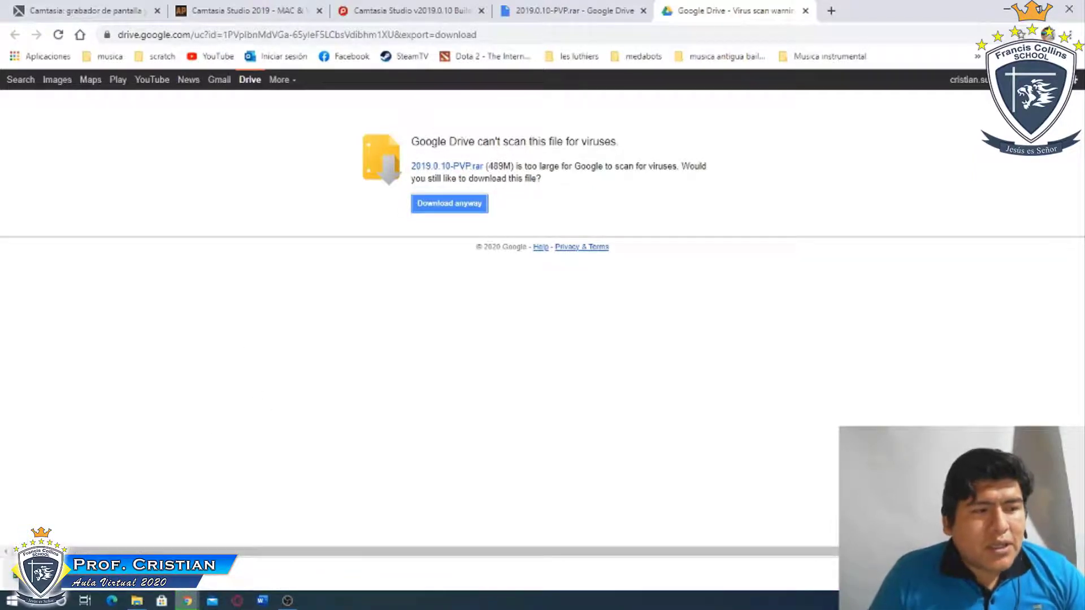
left_click(161, 568)
left_click(161, 547)
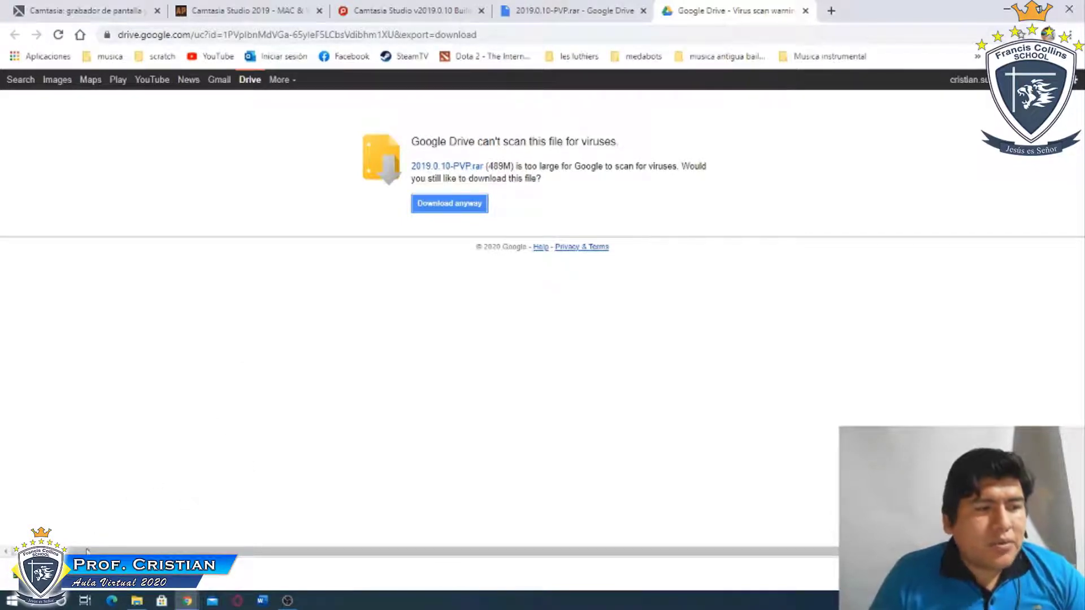
Step: Close both Google Drive pages, return to the TechSmith Camtasia page and minimise the browser
left_click(806, 11)
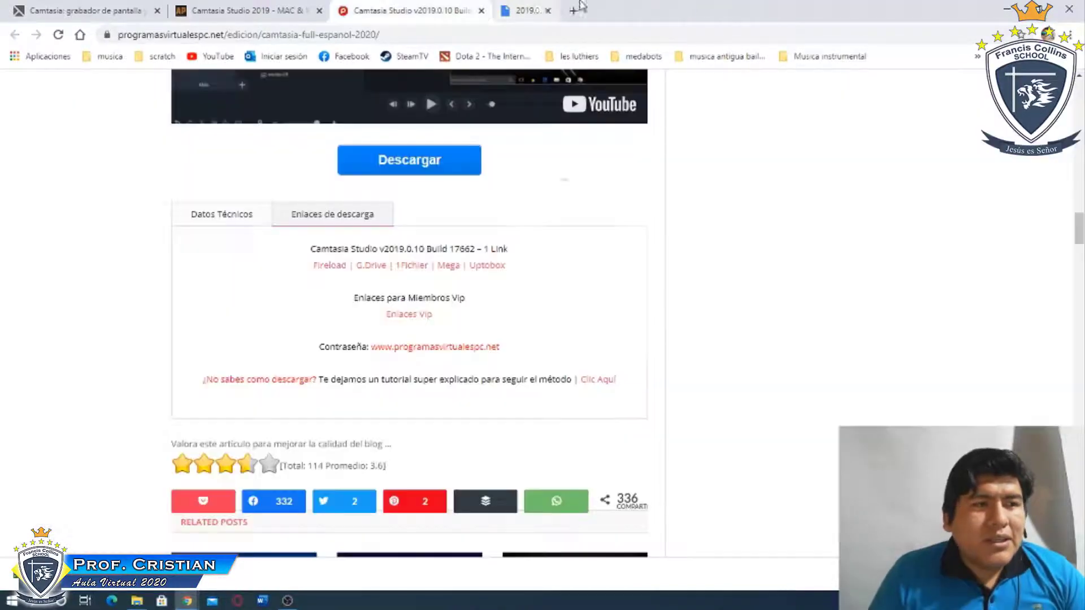
left_click(643, 11)
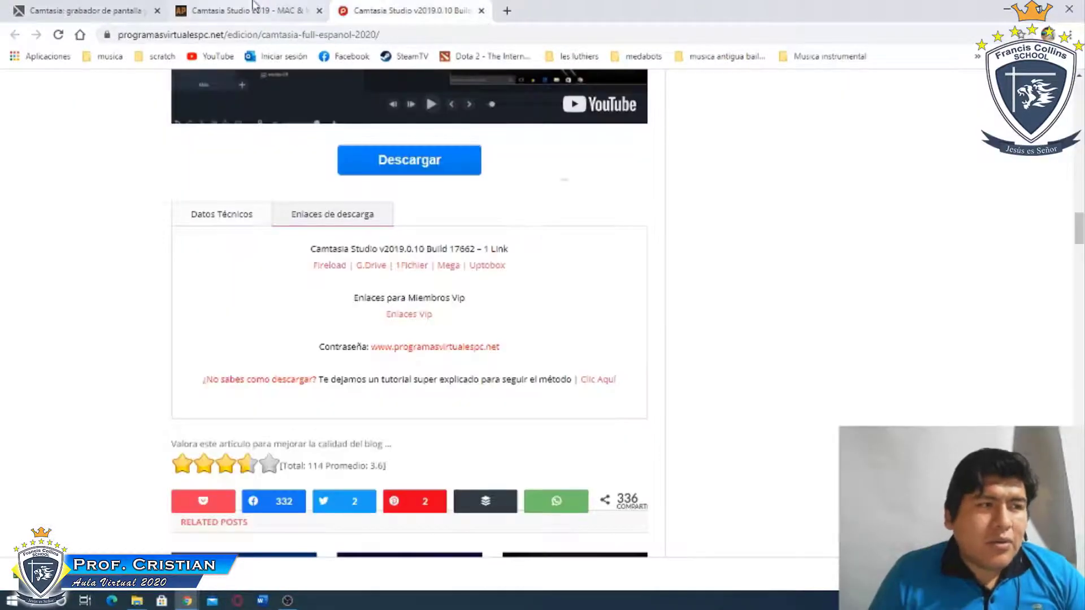
left_click(90, 9)
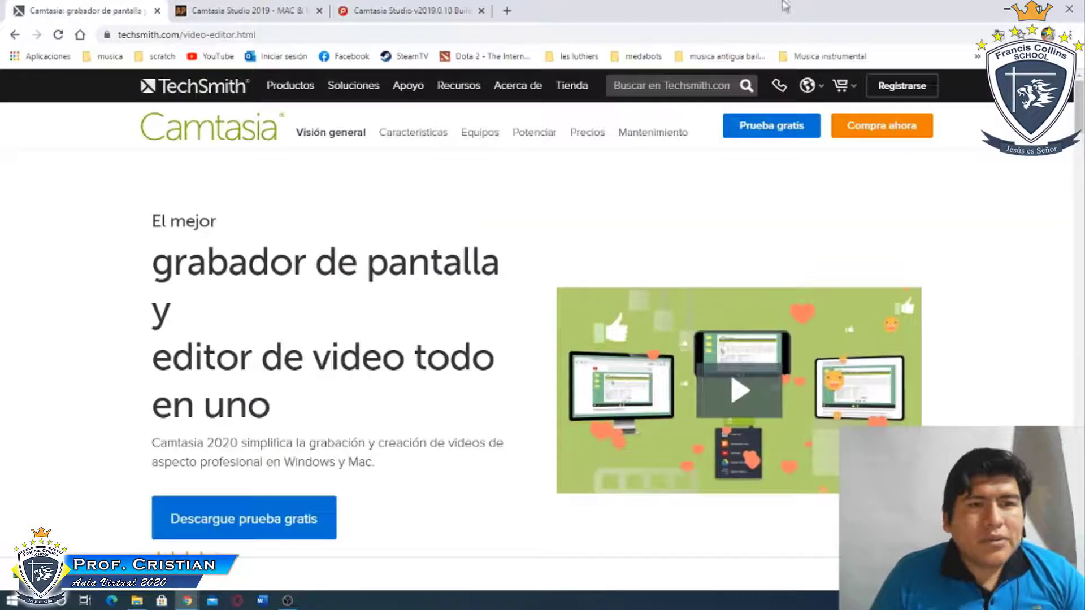
left_click(1007, 9)
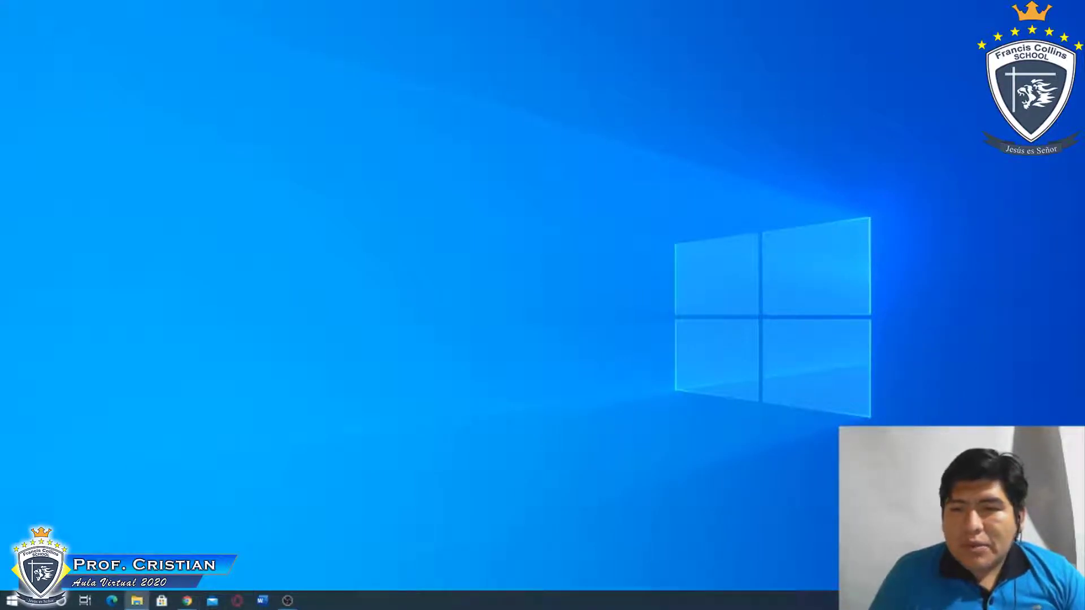
Step: Switch to File Explorer and open the Camtasia Studio 2019 archive in the aplicativos folder, entering the archive password
left_click(137, 600)
left_click_drag(969, 165, 582, 97)
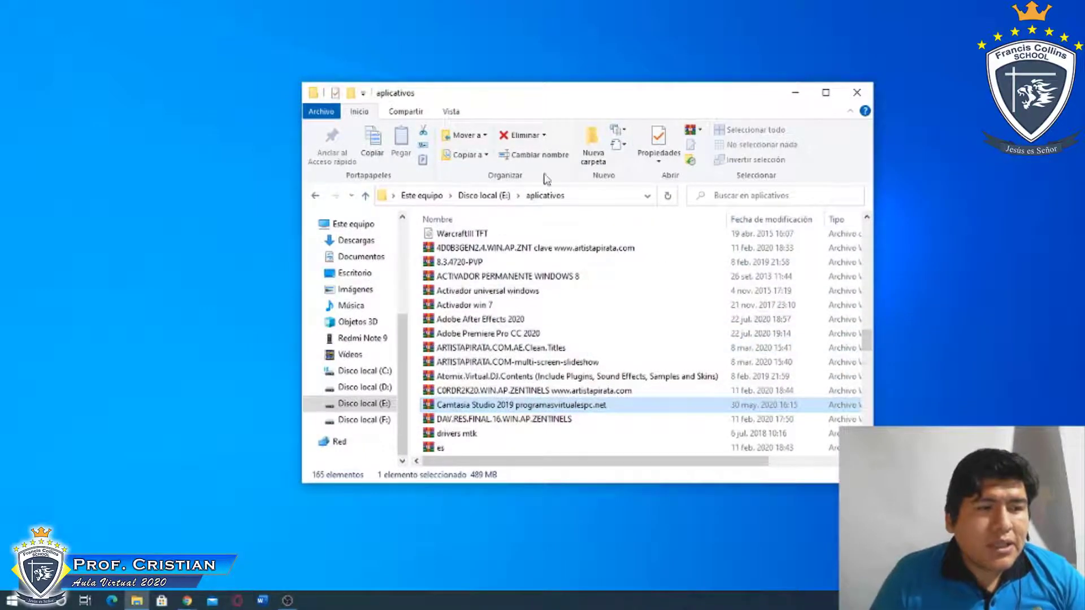
left_click_drag(598, 101, 530, 71)
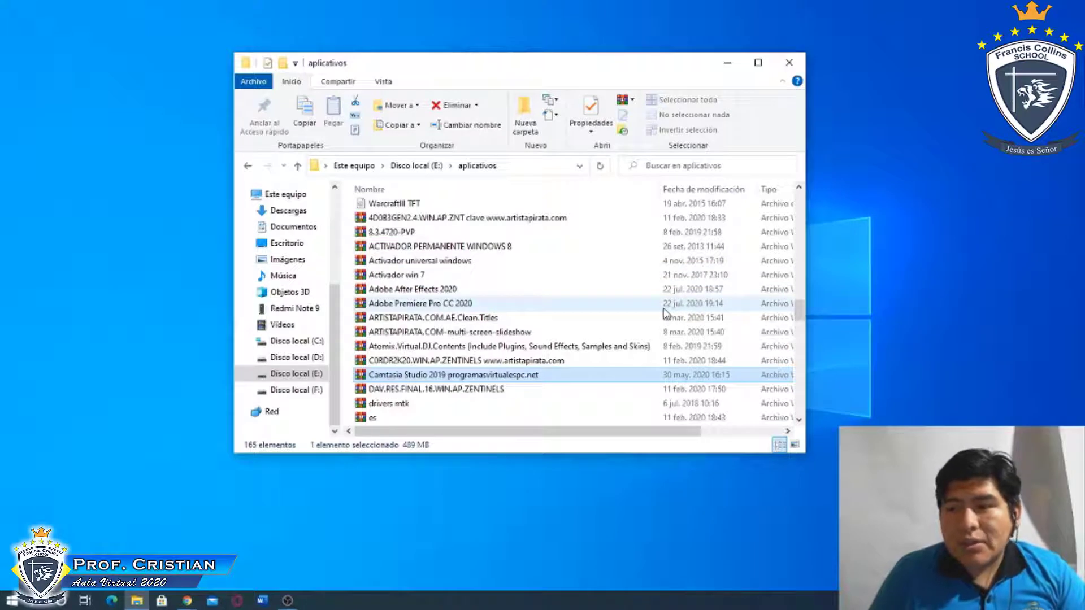
double_click(463, 375)
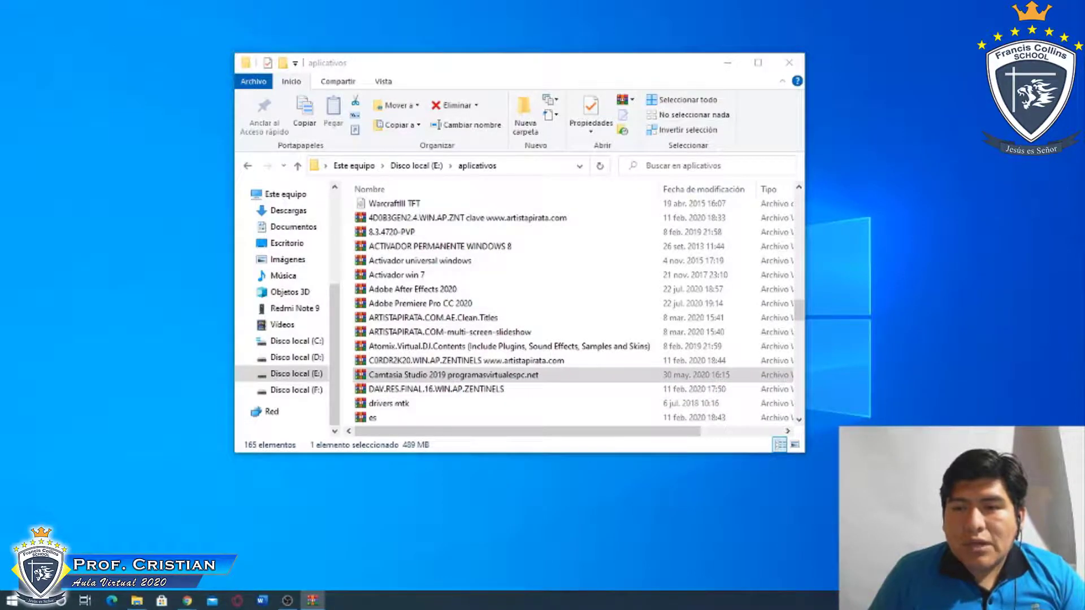
left_click(740, 198)
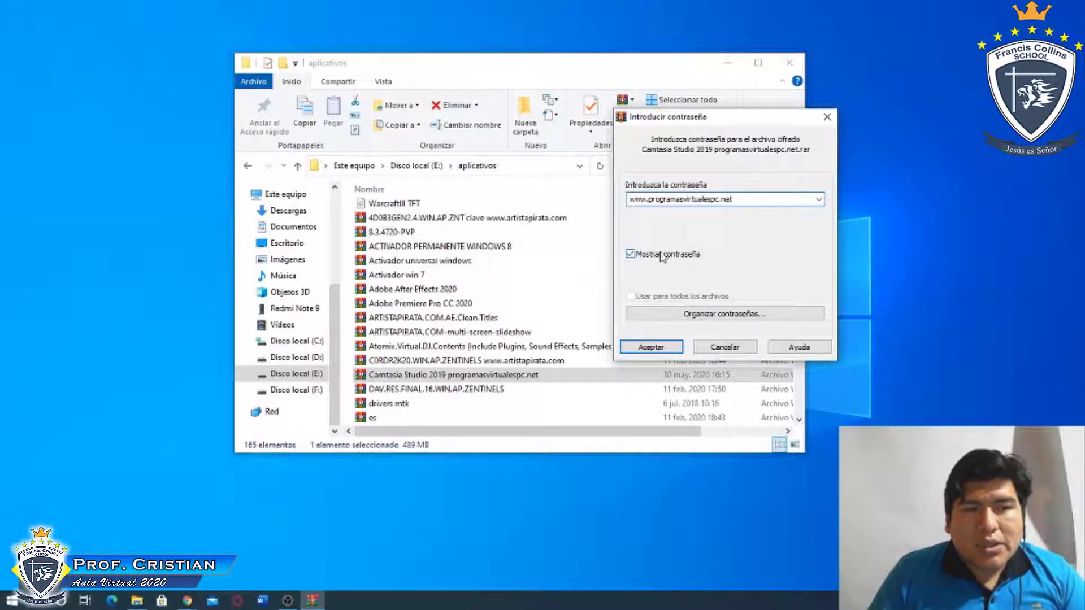
left_click(656, 347)
Step: Extract the 2019.0.10-PVP folder from the archive to the desktop, then close the archive and minimise the aplicativos window
left_click(458, 291)
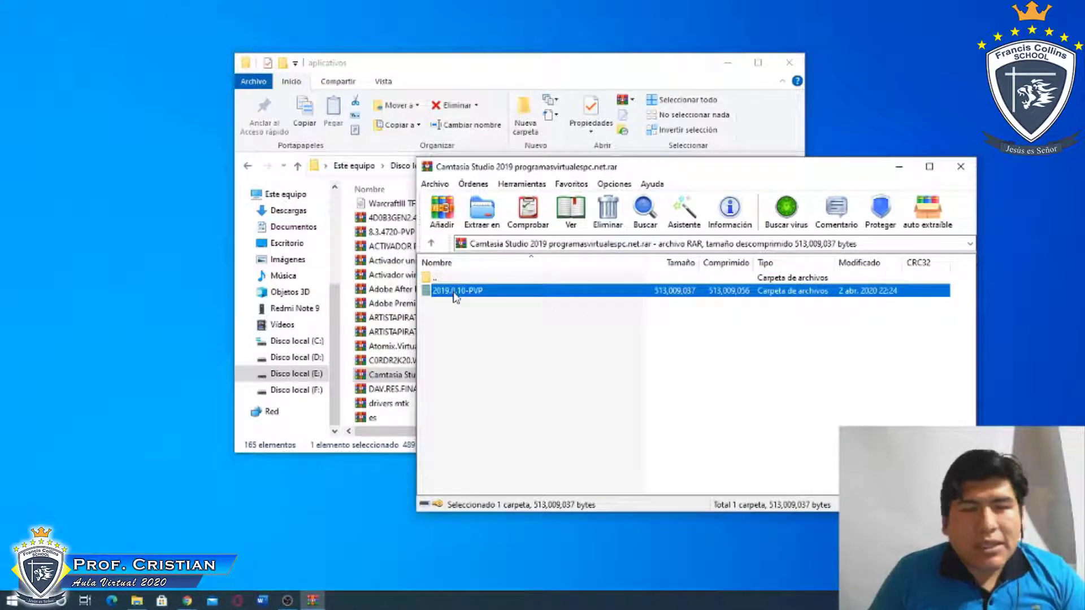
left_click_drag(455, 297, 115, 192)
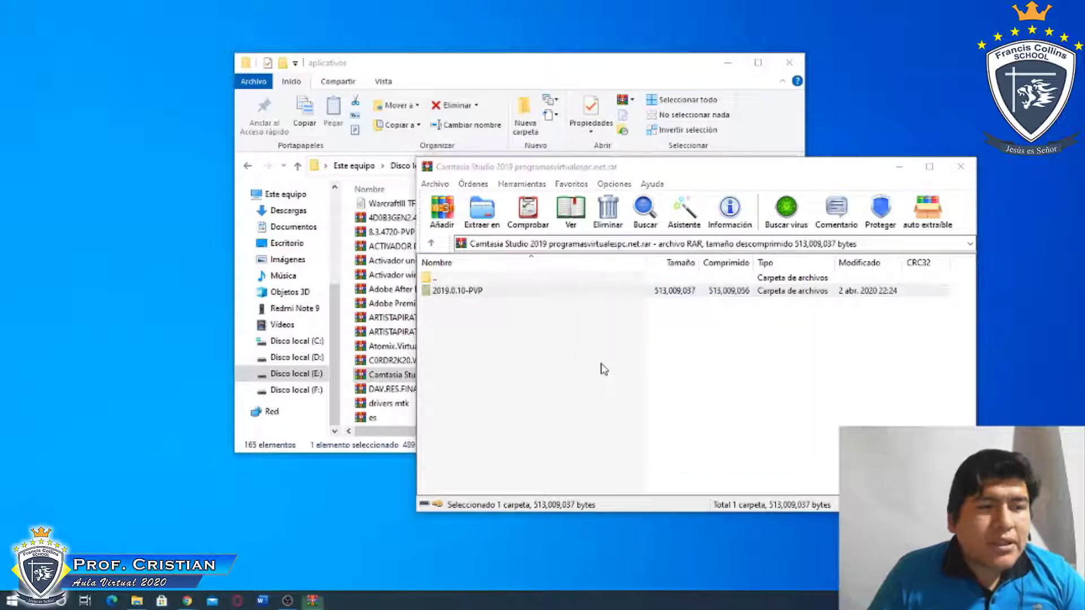
left_click(960, 166)
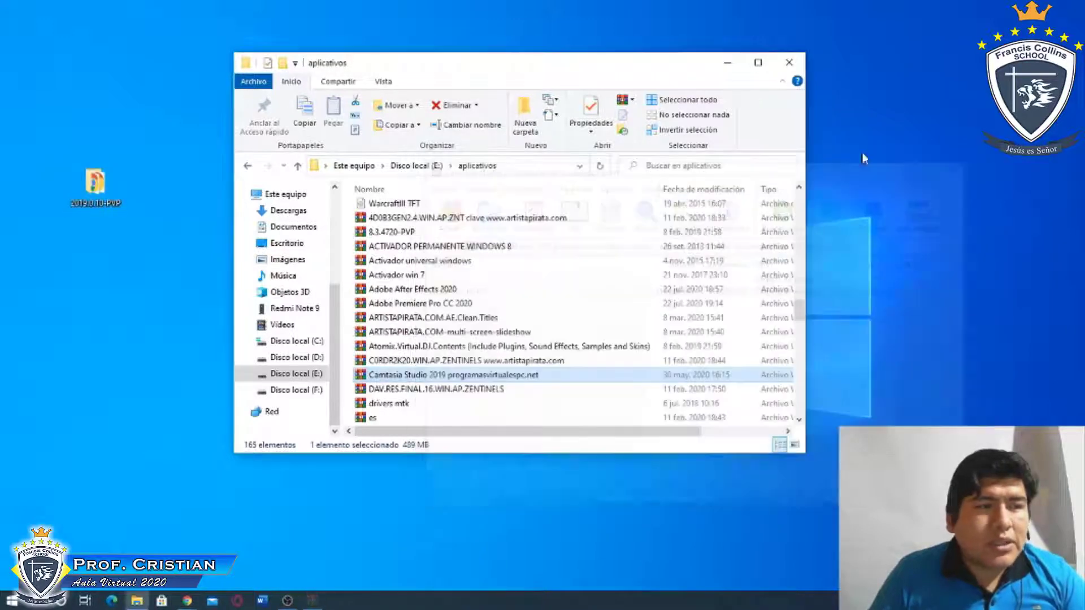
left_click(727, 62)
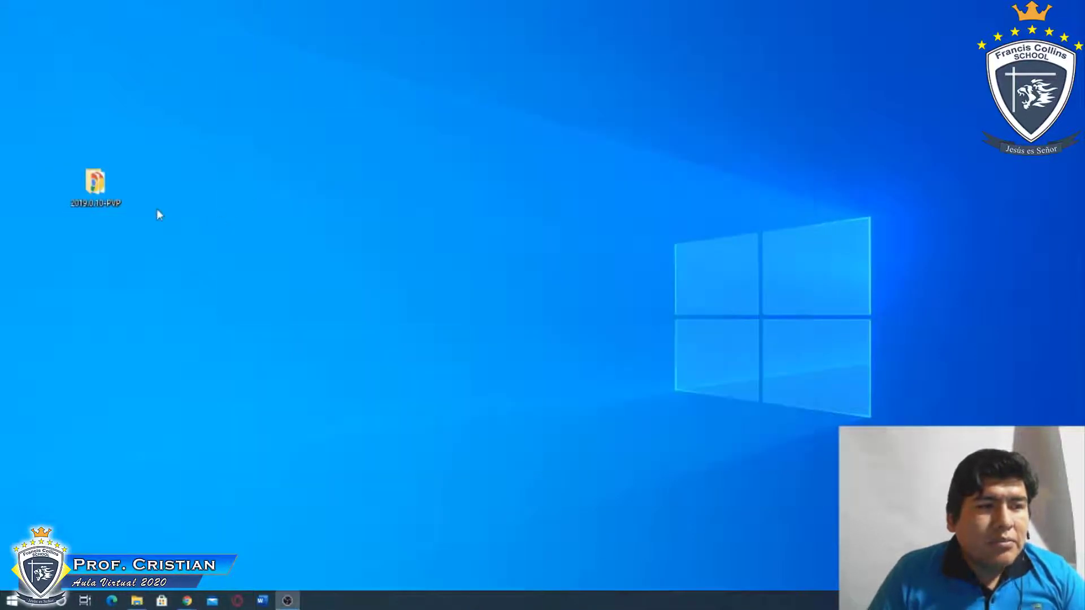
Step: Open the extracted 2019.0.10-PVP folder and delete its Programasvirtualespc and Siguenos en Facebook web shortcuts
double_click(96, 183)
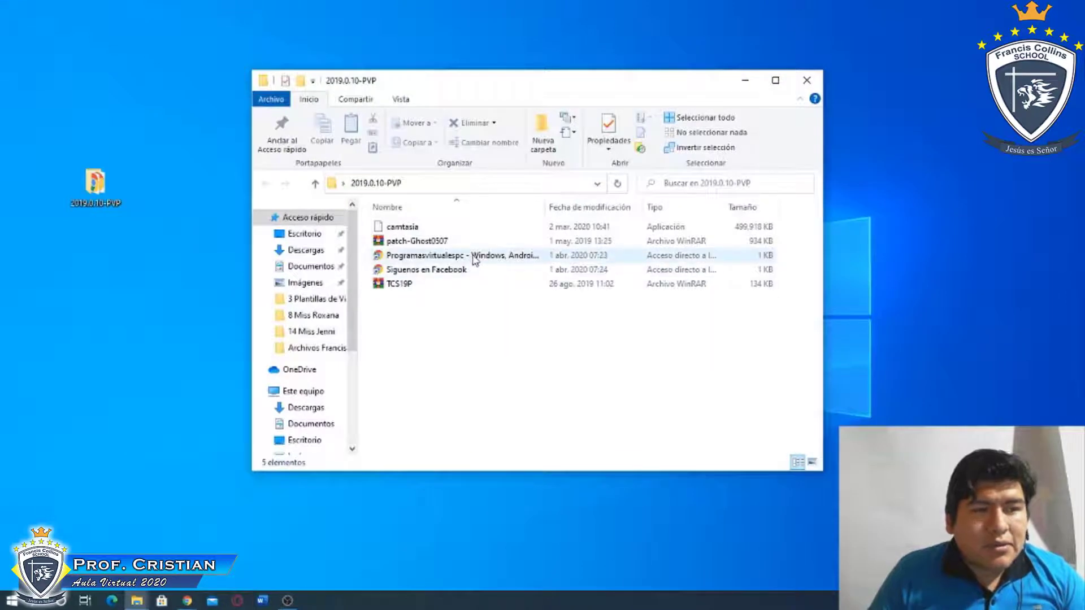
left_click(474, 257)
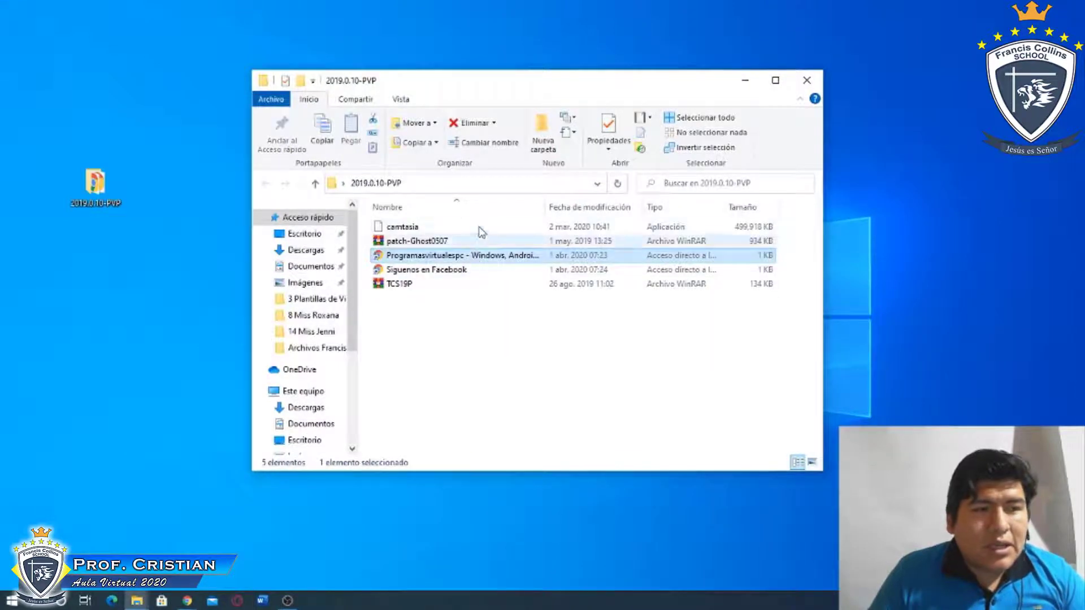
left_click(442, 270, "ctrl")
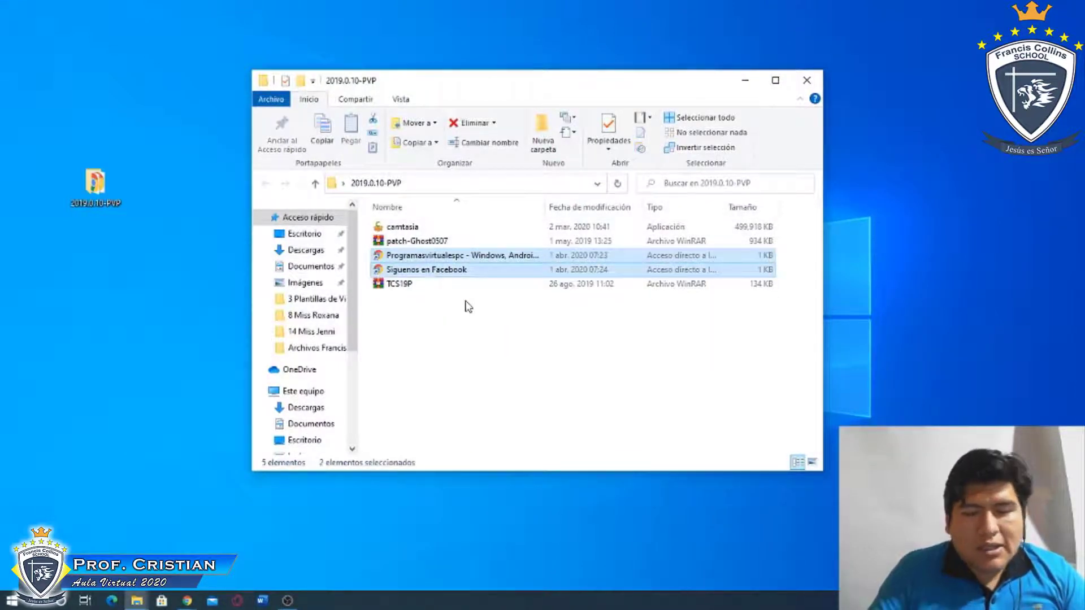
key("Delete")
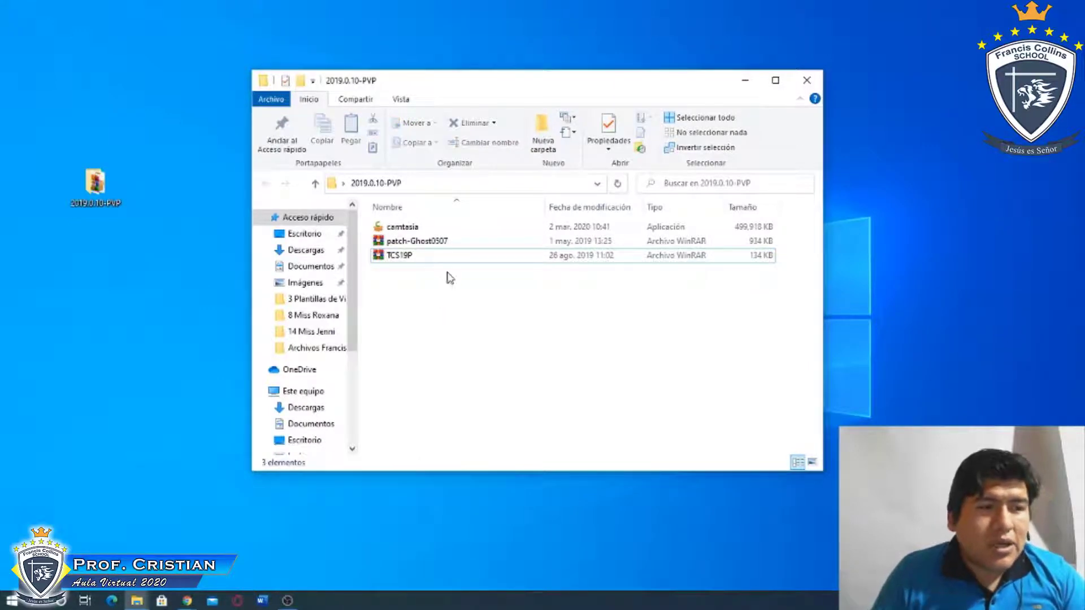
Step: Extract patch.exe from the patch-Ghost0507 archive into the 2019.0.10-PVP folder and close the archive
double_click(418, 242)
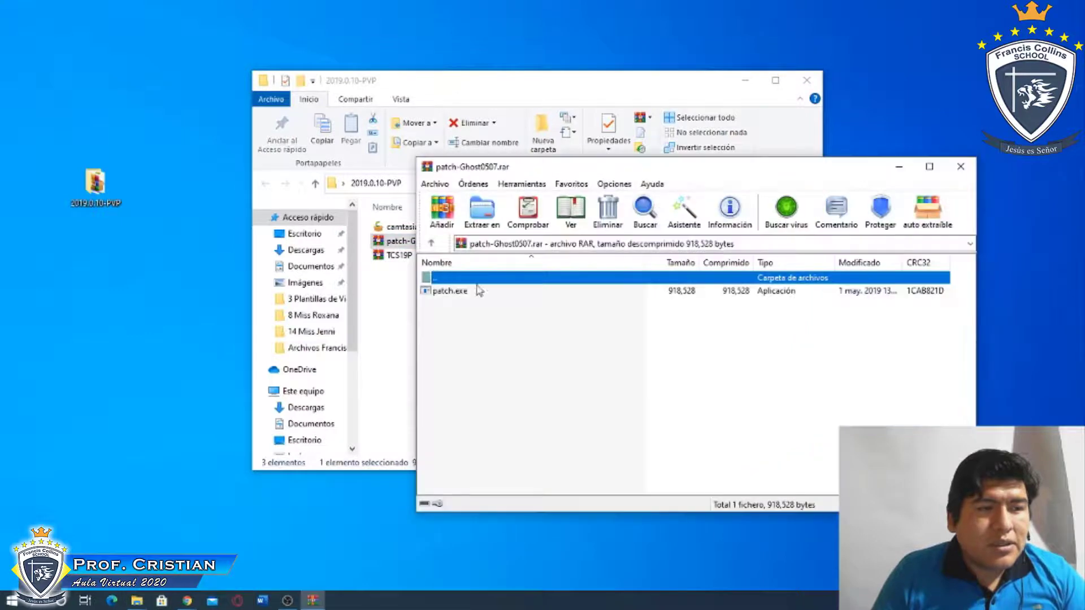
left_click(455, 292)
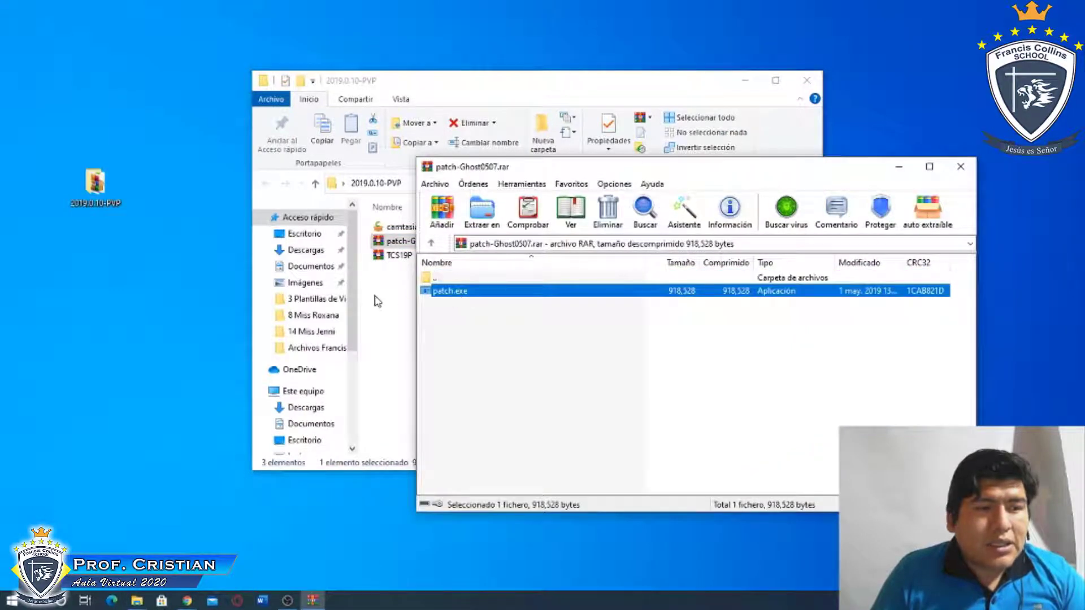
left_click_drag(378, 301, 390, 309)
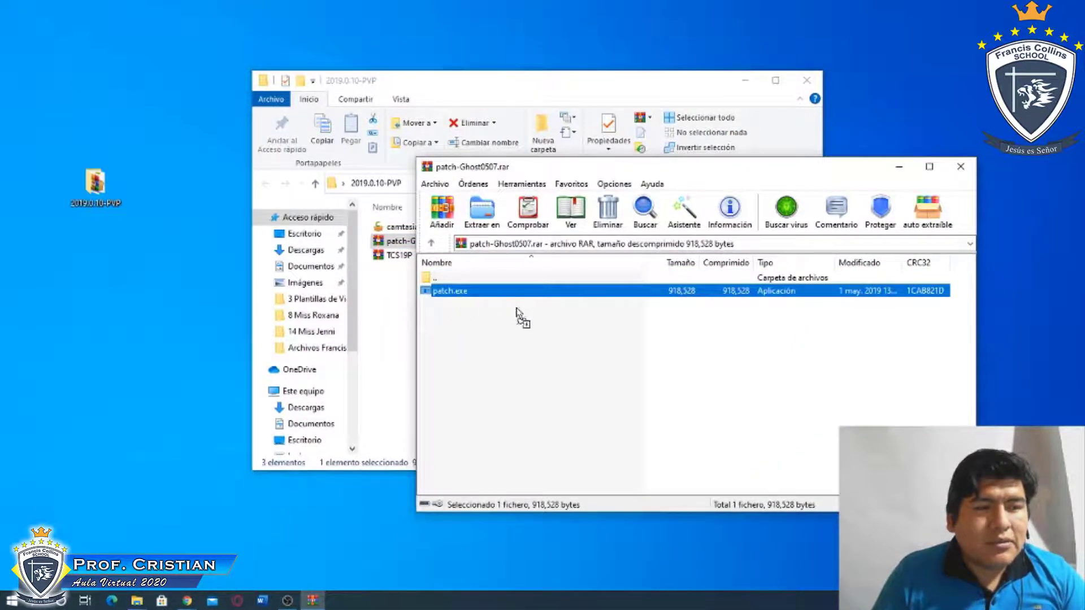
left_click(558, 314)
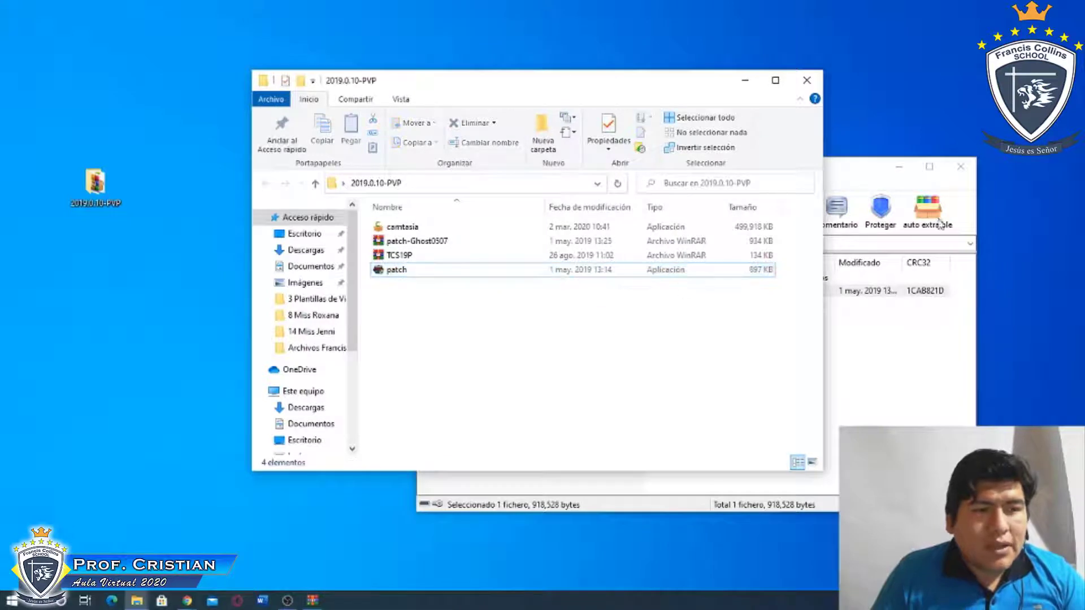
left_click(960, 167)
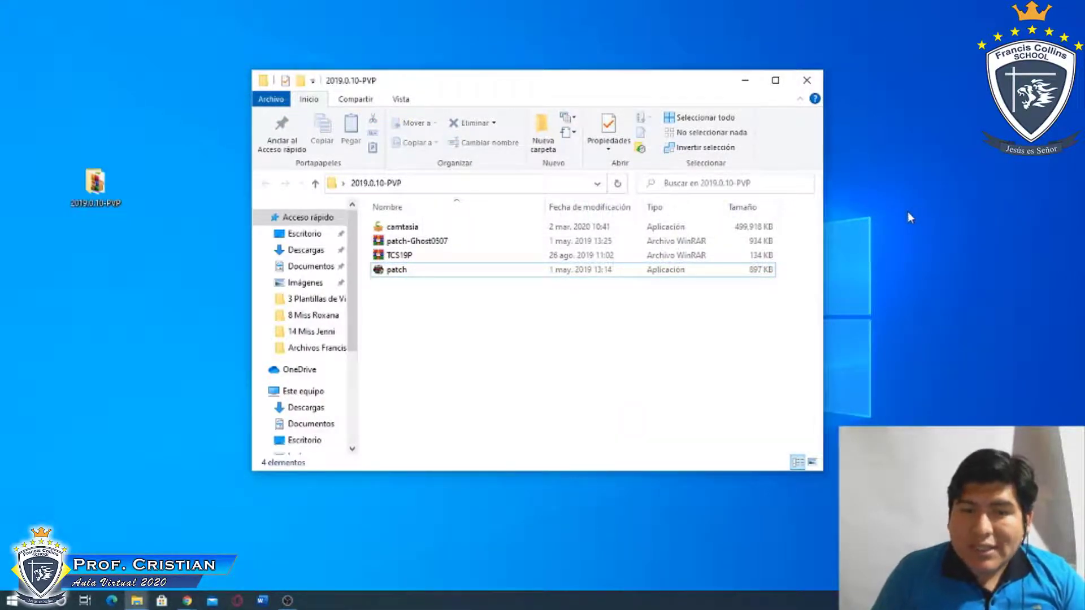
Step: Extract TechSmith Camtasia Studio v2019 x64 Patch.exe from the TCS19P archive into the 2019.0.10-PVP folder and close the archive
left_click(400, 252)
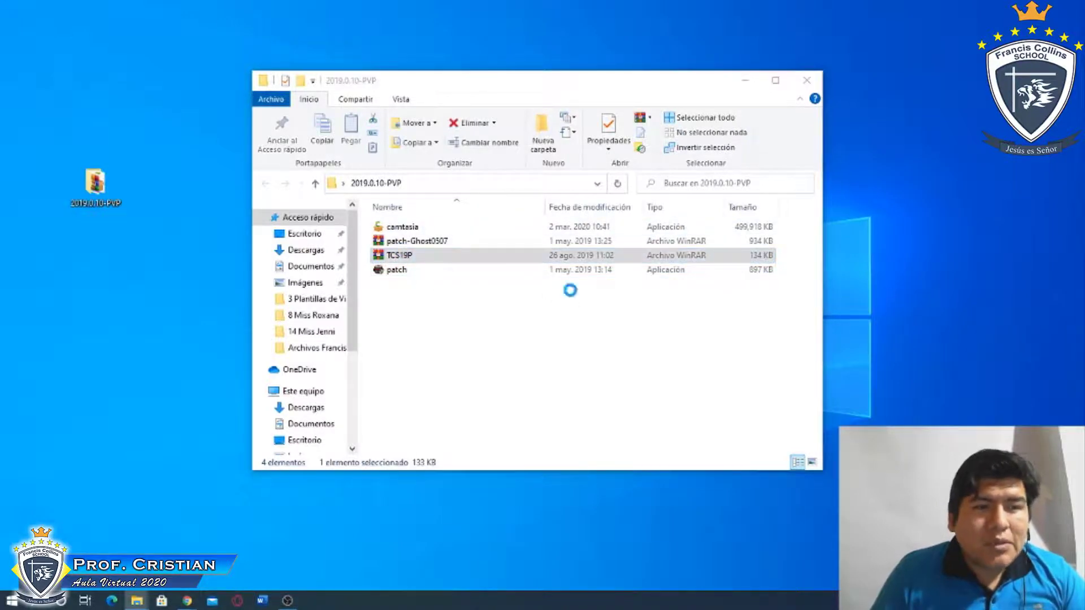
left_click(537, 293)
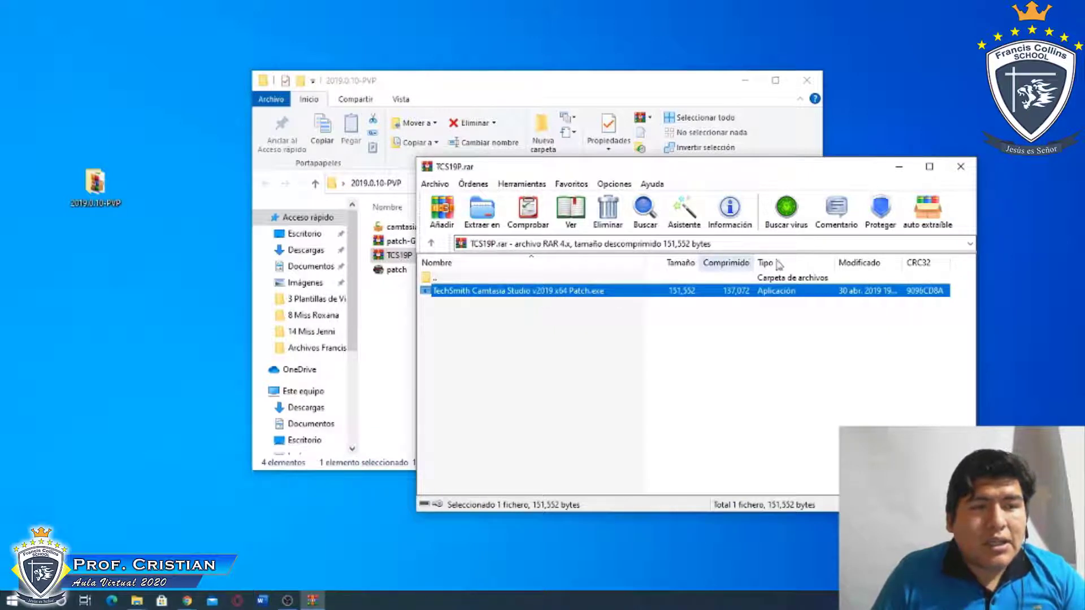
left_click_drag(660, 295, 394, 318)
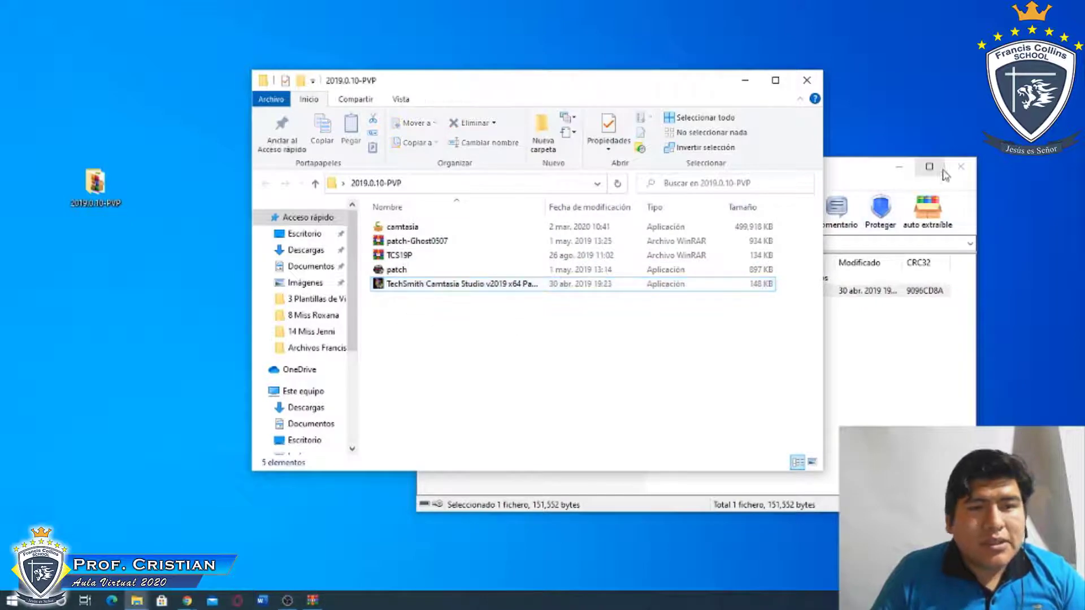
left_click(961, 166)
Step: Run the camtasia installer in the 2019.0.10-PVP folder as administrator
left_click(469, 228)
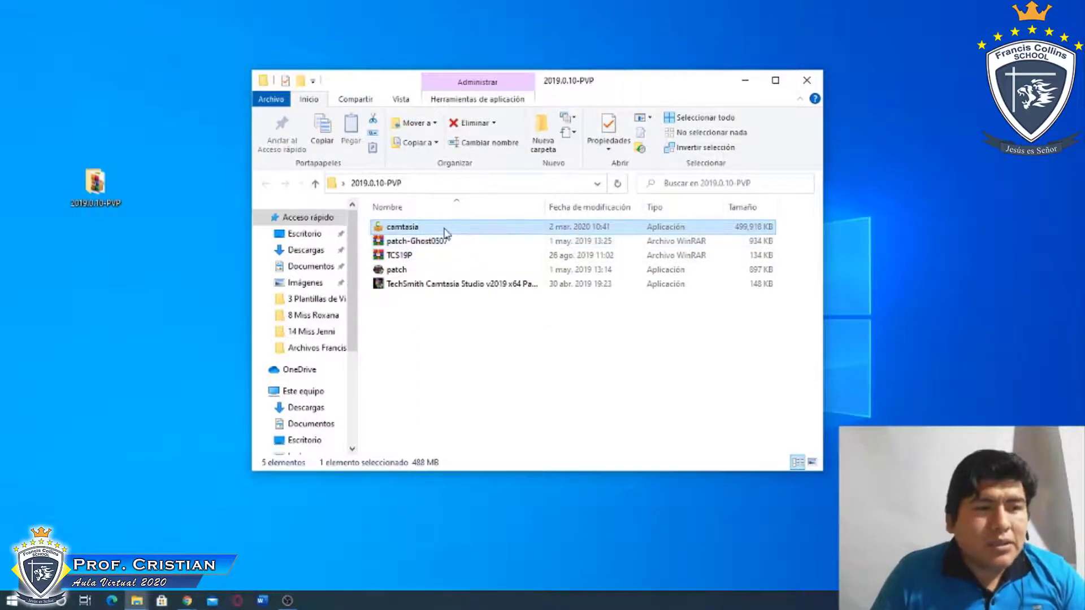
right_click(657, 231)
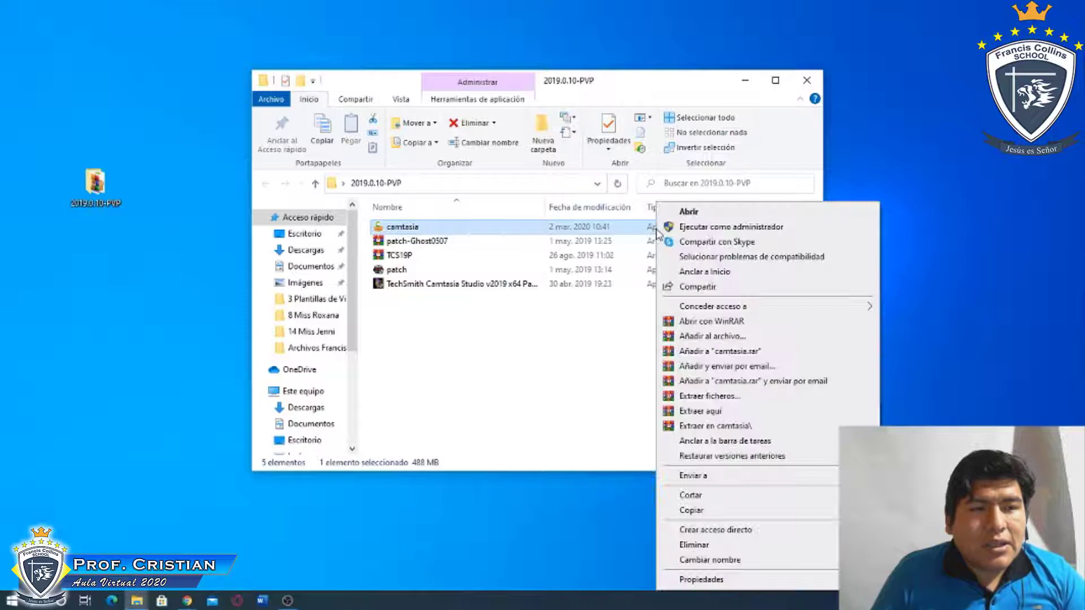
left_click(715, 227)
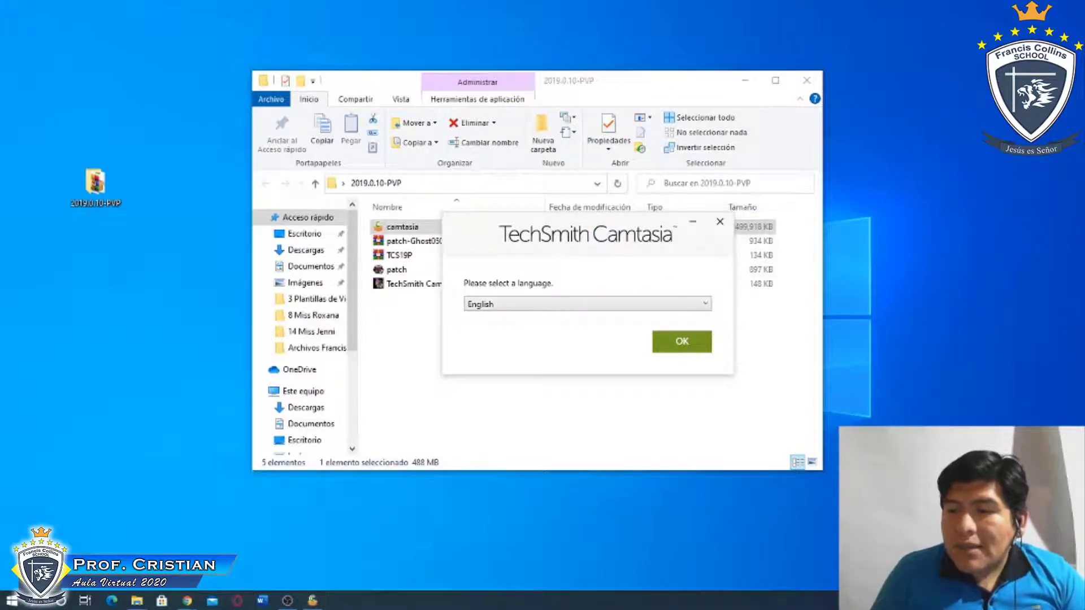
Step: Disable the Ethernet adapter through the Windows network adapter options, and minimise the Network Connections and Settings windows
key("super+i")
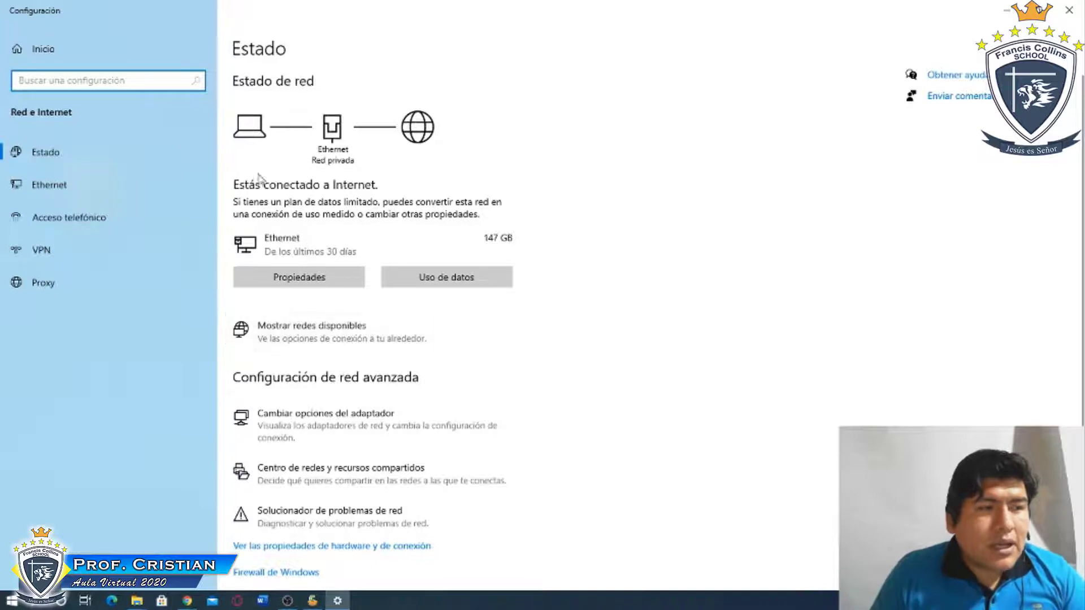
left_click(283, 427)
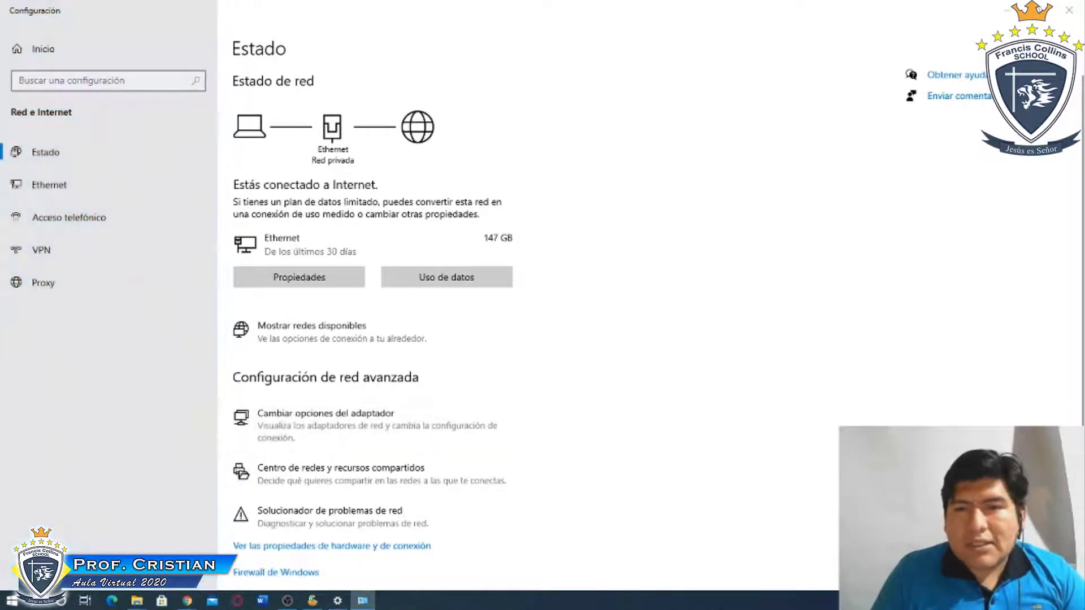
left_click(251, 175)
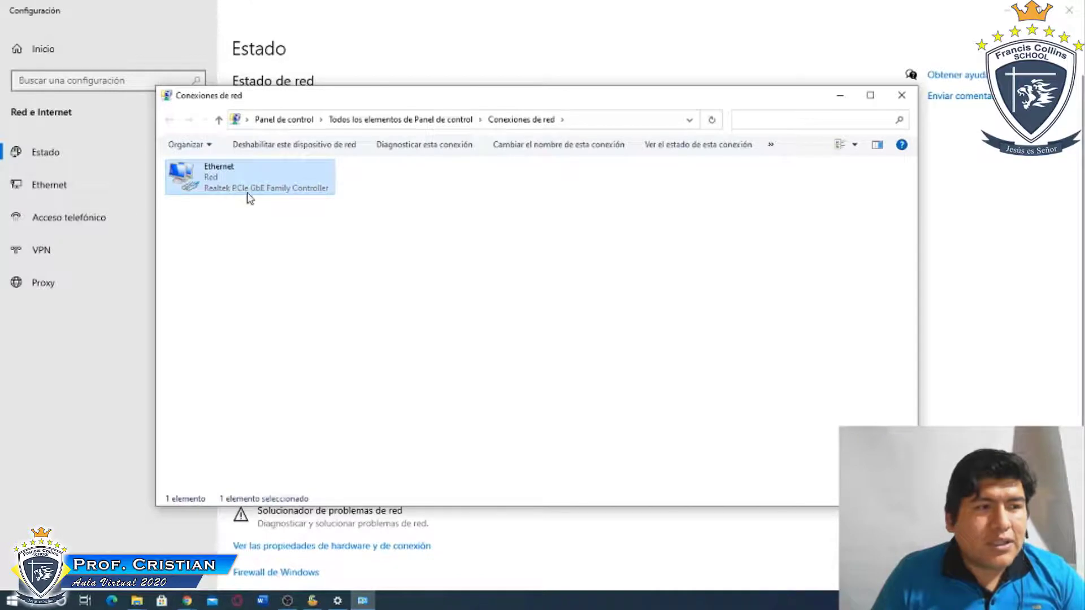
right_click(248, 197)
left_click(261, 191)
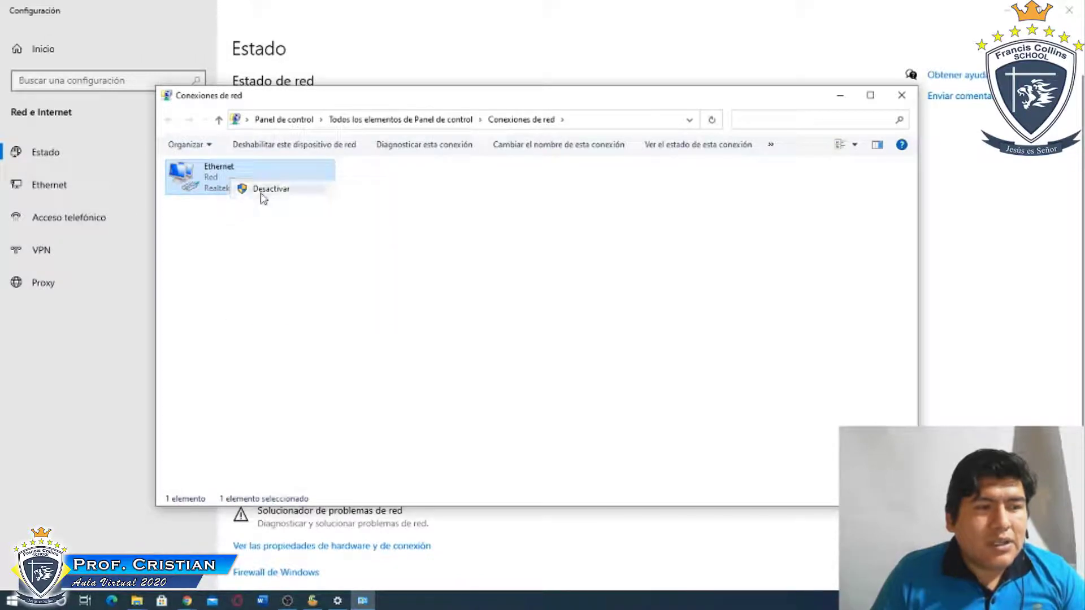
left_click(853, 97)
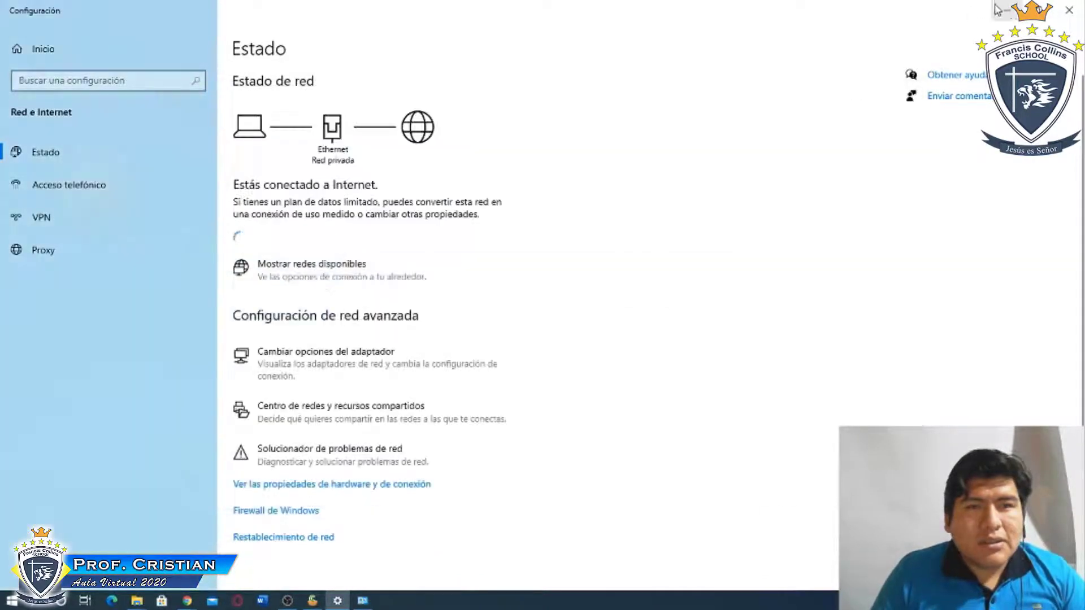
left_click(1011, 12)
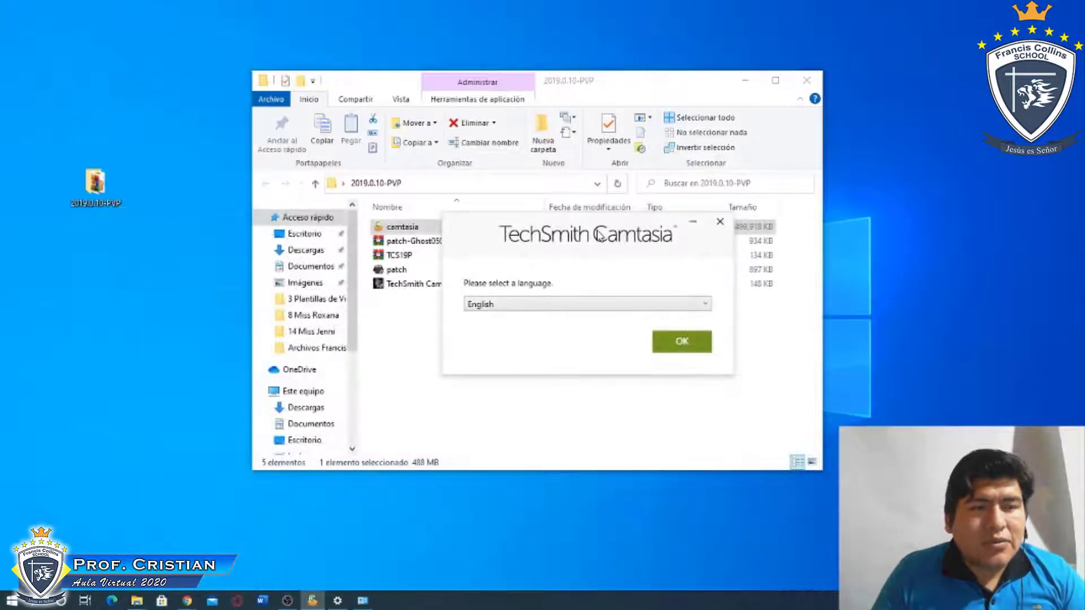
Step: Move the installer dialog up, keep English as the installation language and confirm it
left_click_drag(588, 188, 584, 173)
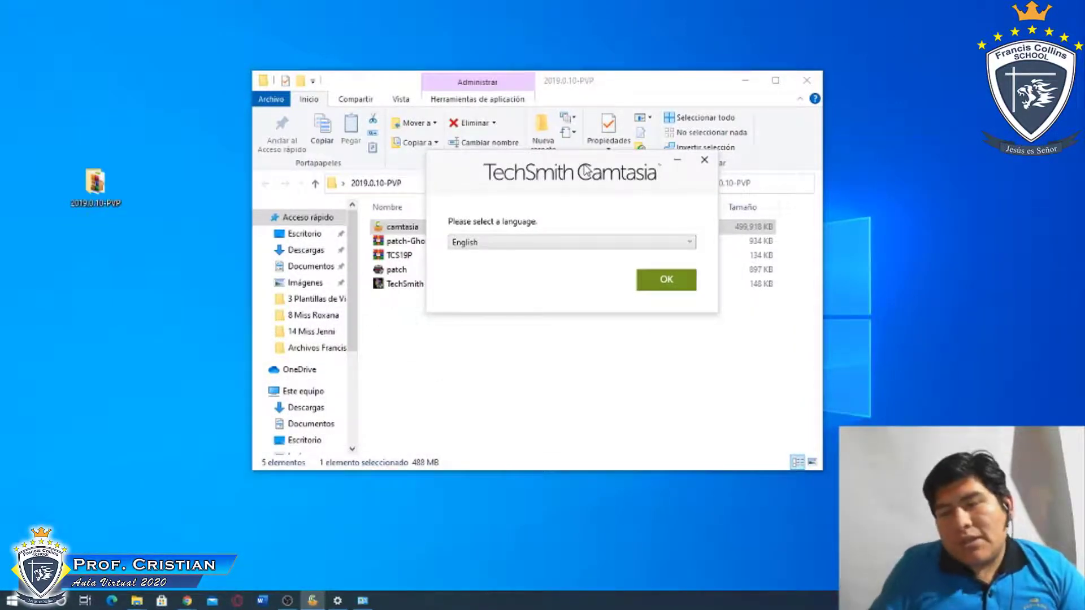
left_click(557, 243)
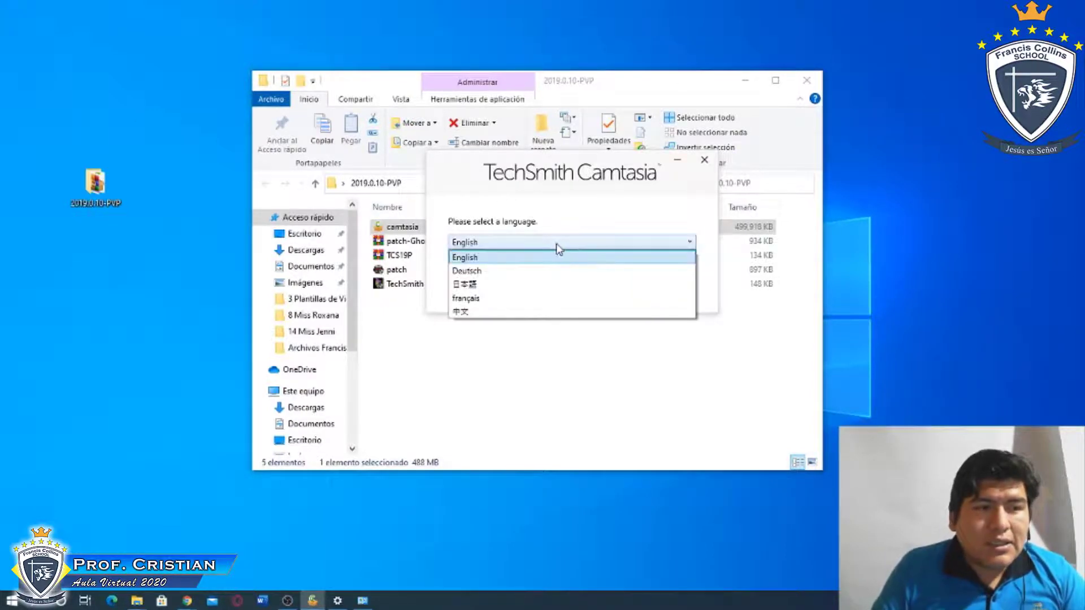
left_click(519, 260)
left_click(598, 240)
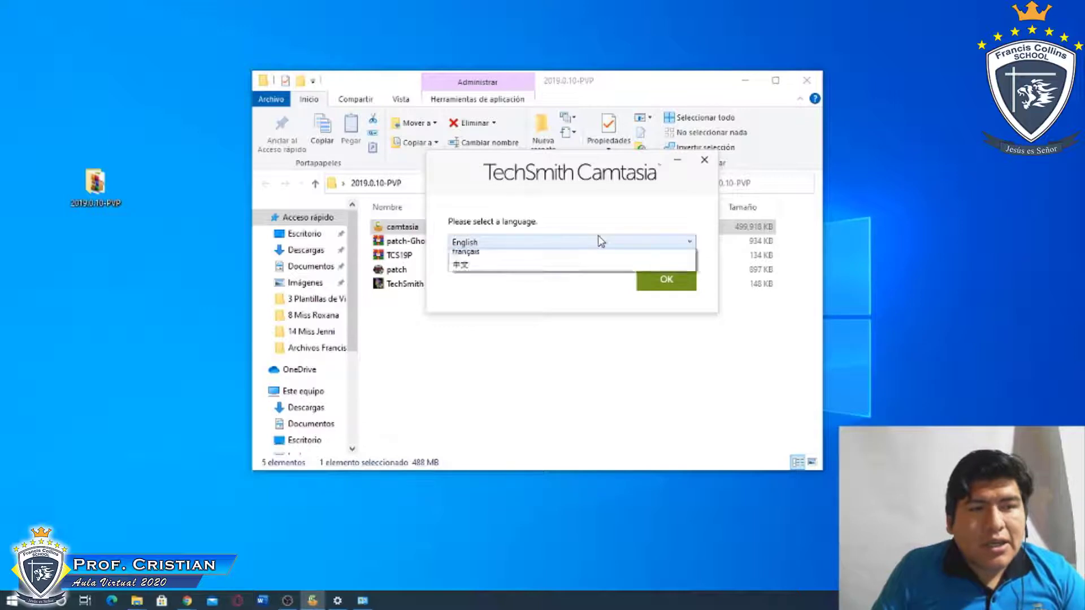
left_click(563, 257)
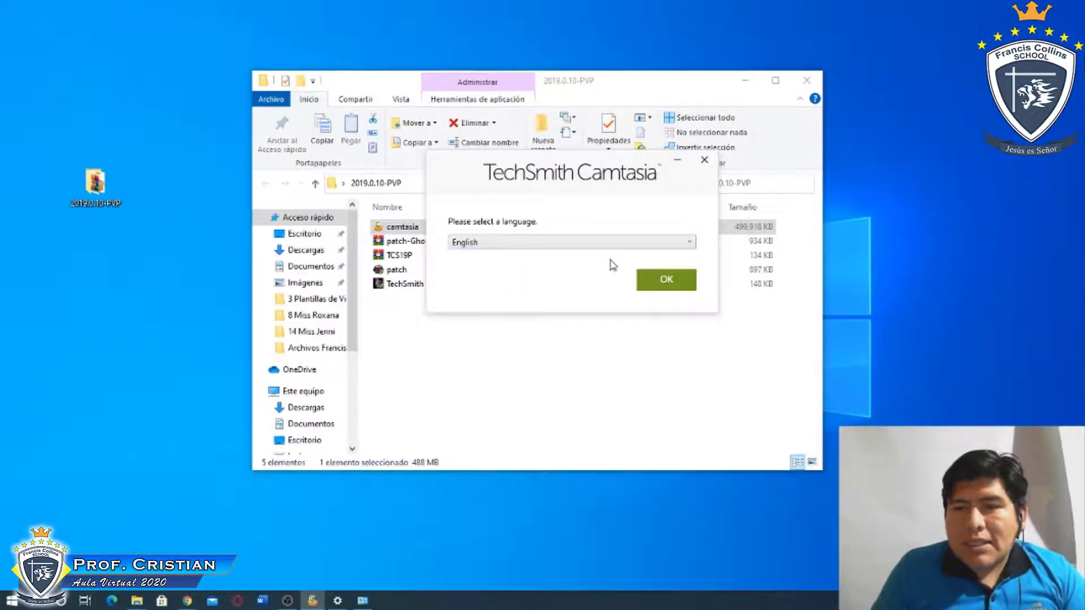
left_click(662, 283)
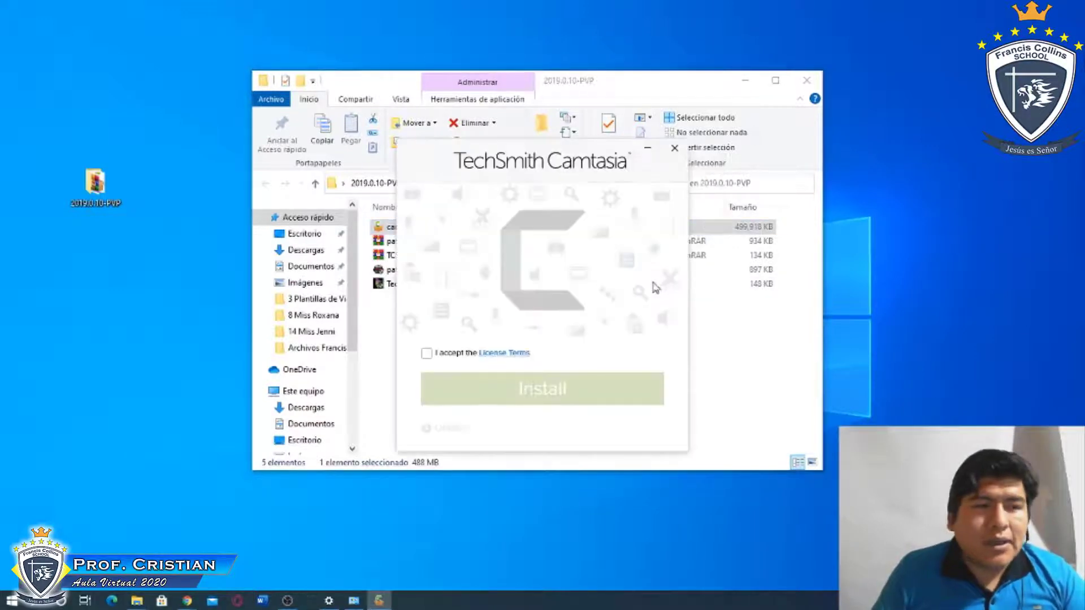
Step: Accept the license terms, keep the default setup options, install Camtasia 2019 and finish the installer
left_click(435, 354)
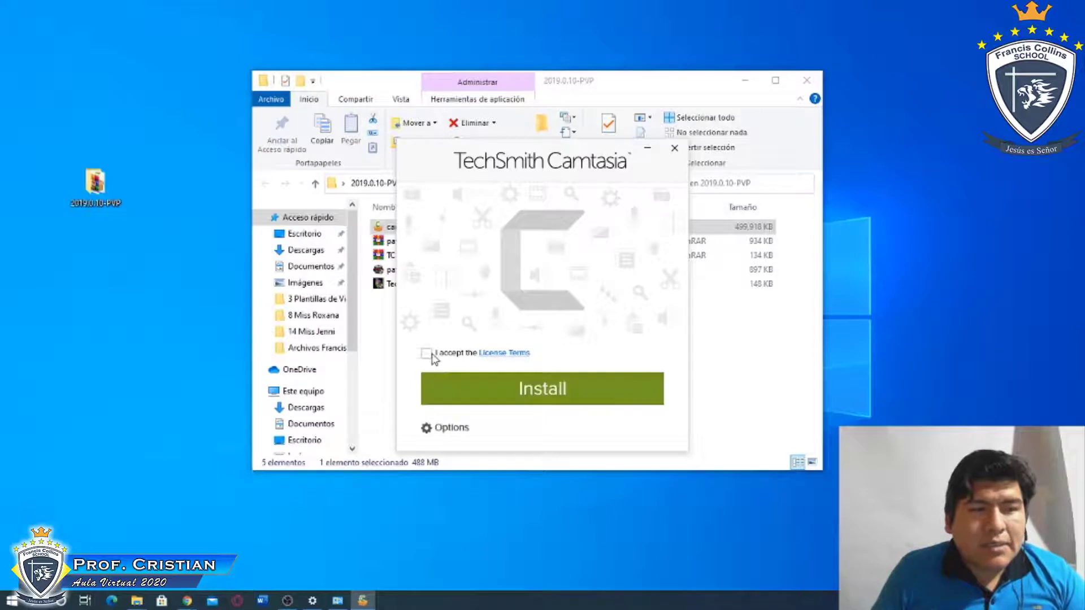
left_click(446, 428)
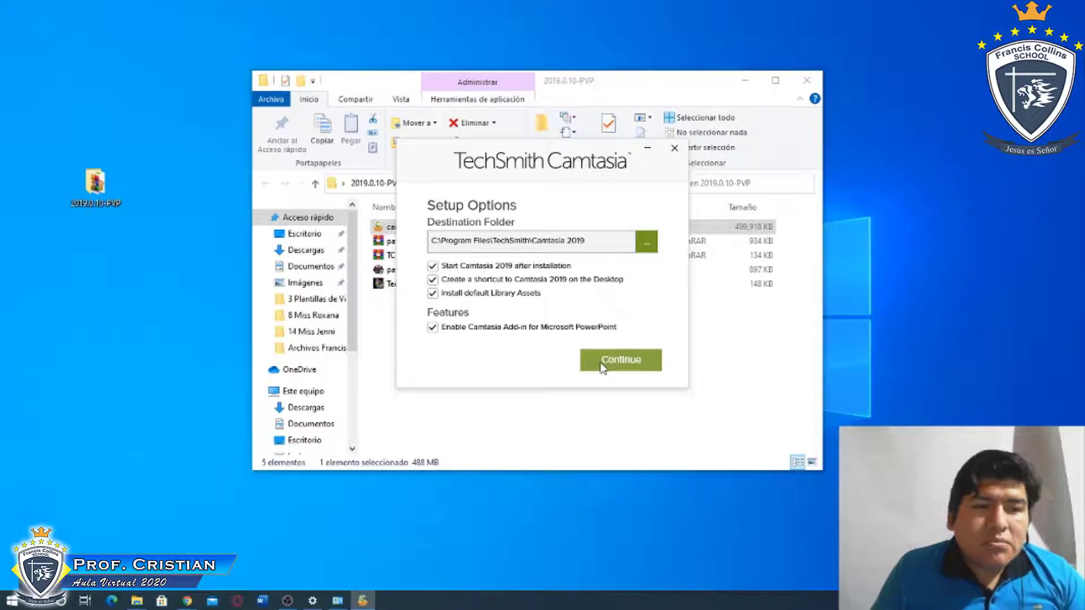
left_click(619, 362)
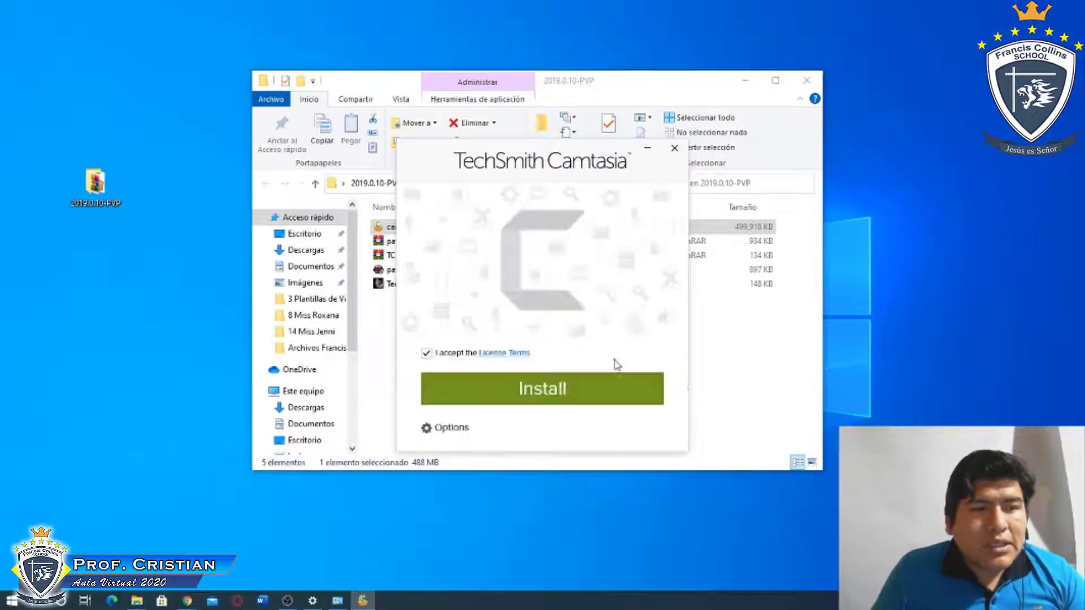
left_click(523, 394)
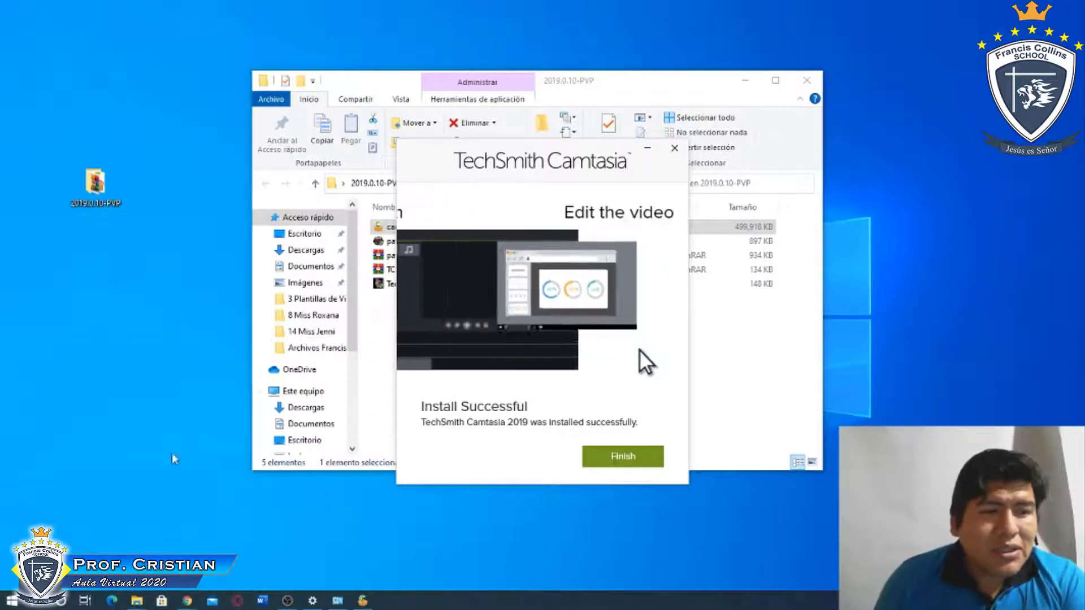
left_click(627, 457)
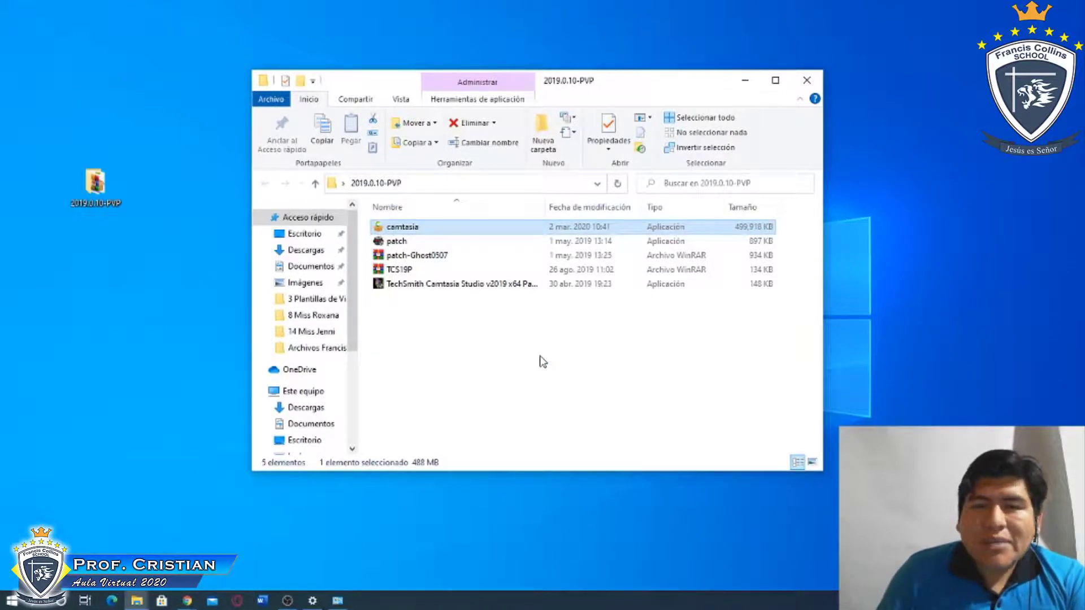
Step: Select the patch application in the 2019.0.10-PVP folder and widen the Name column to show full file names
double_click(429, 246)
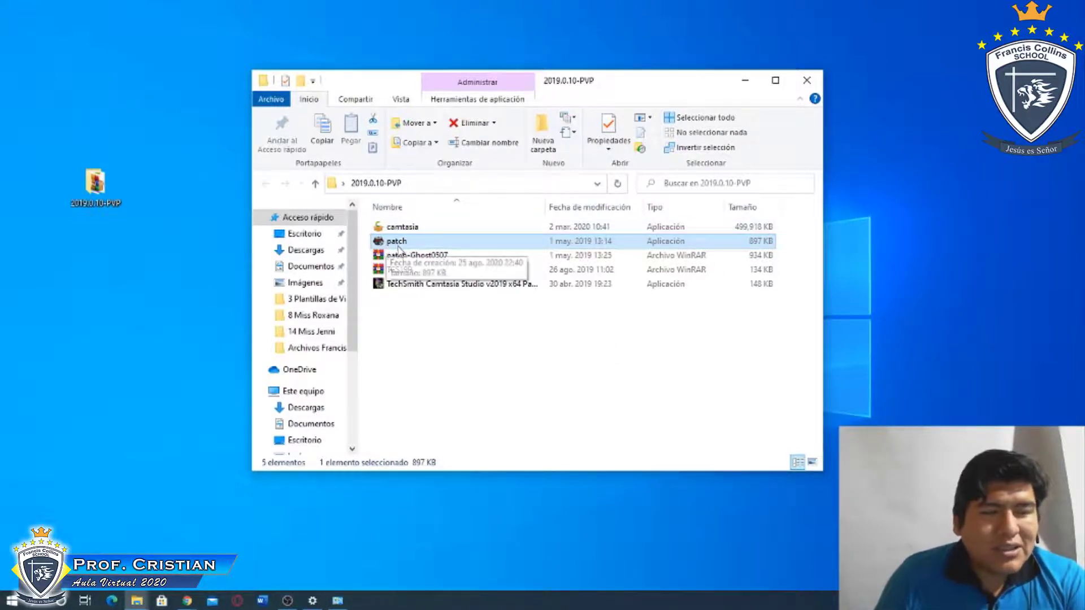
double_click(395, 242)
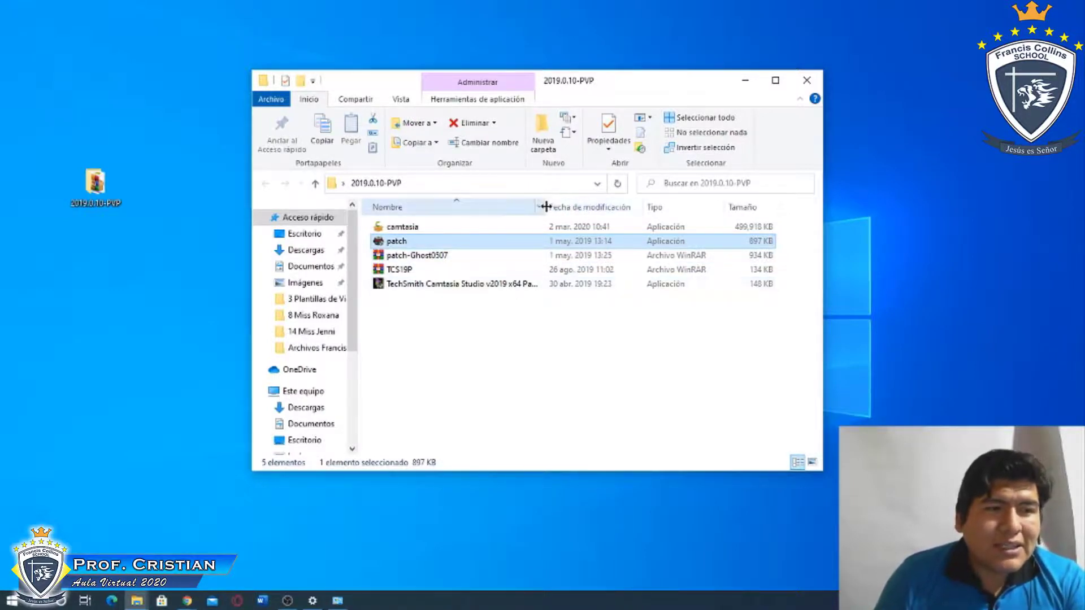
left_click_drag(544, 207, 577, 207)
Step: Open the TechSmith Camtasia Studio v2019 x64 Patch application, and move the TechSmith Camtasia trial window aside
left_click(488, 283)
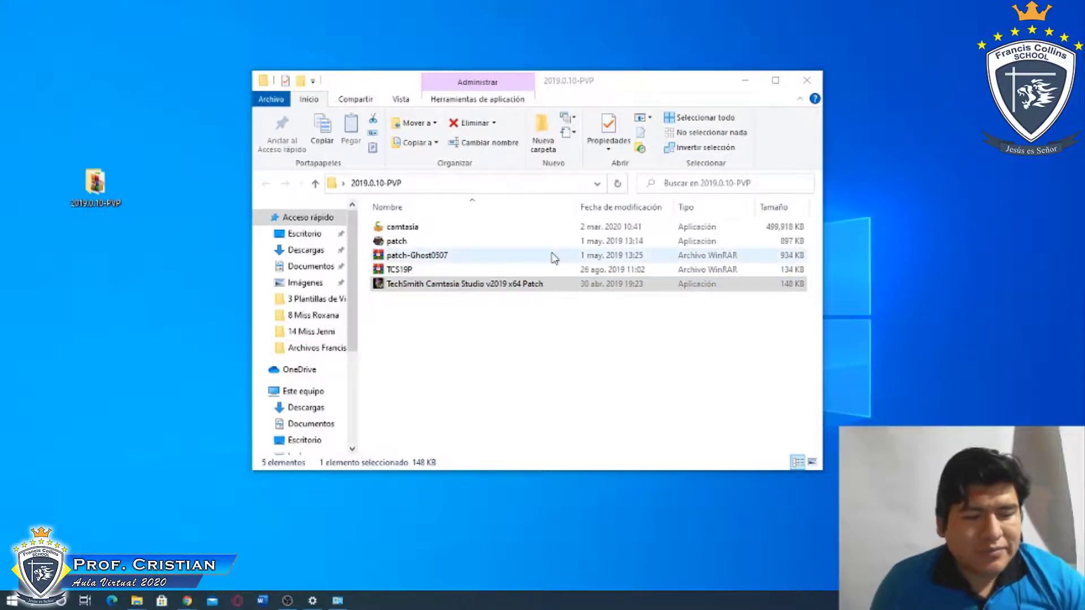
left_click(430, 284)
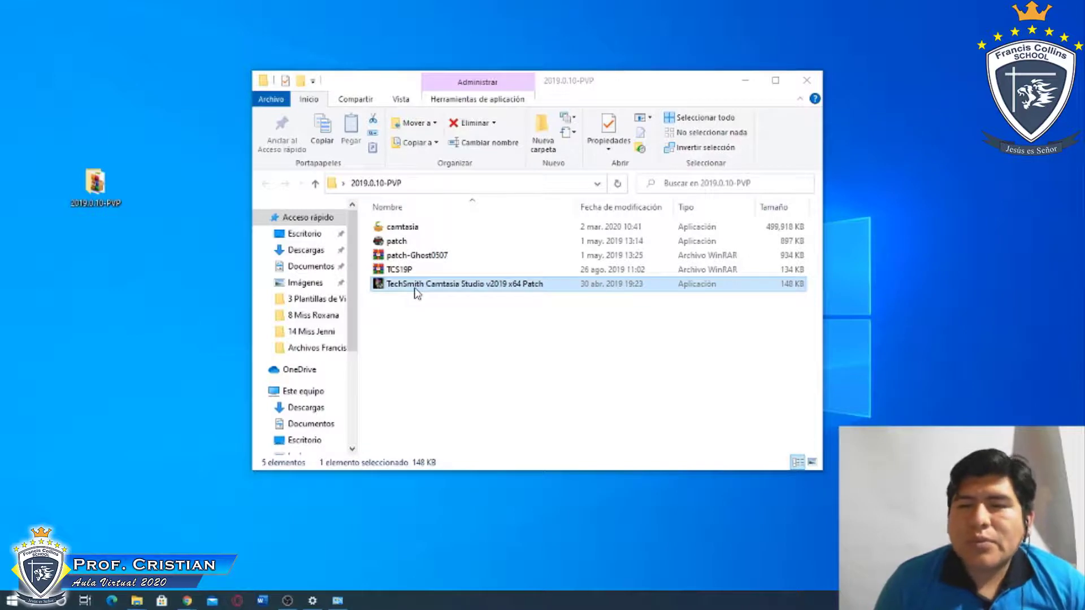
double_click(442, 281)
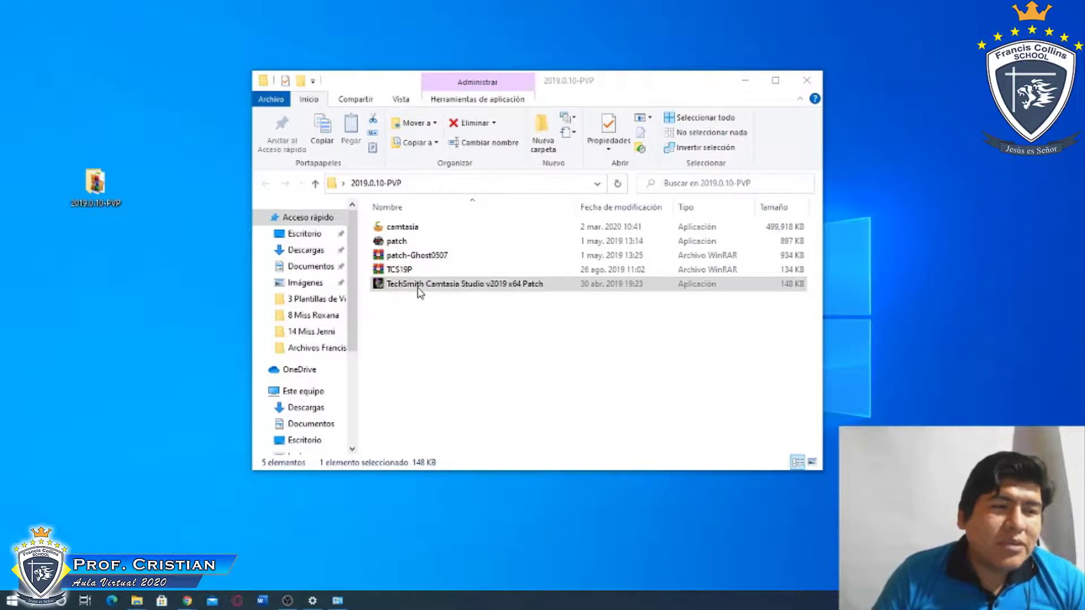
double_click(418, 284)
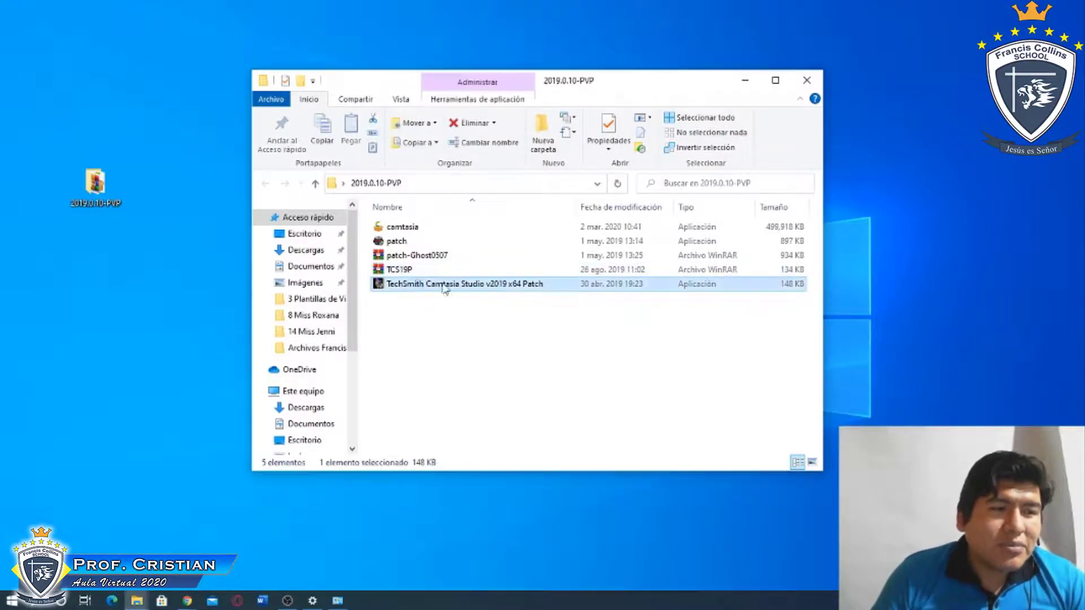
left_click(464, 335)
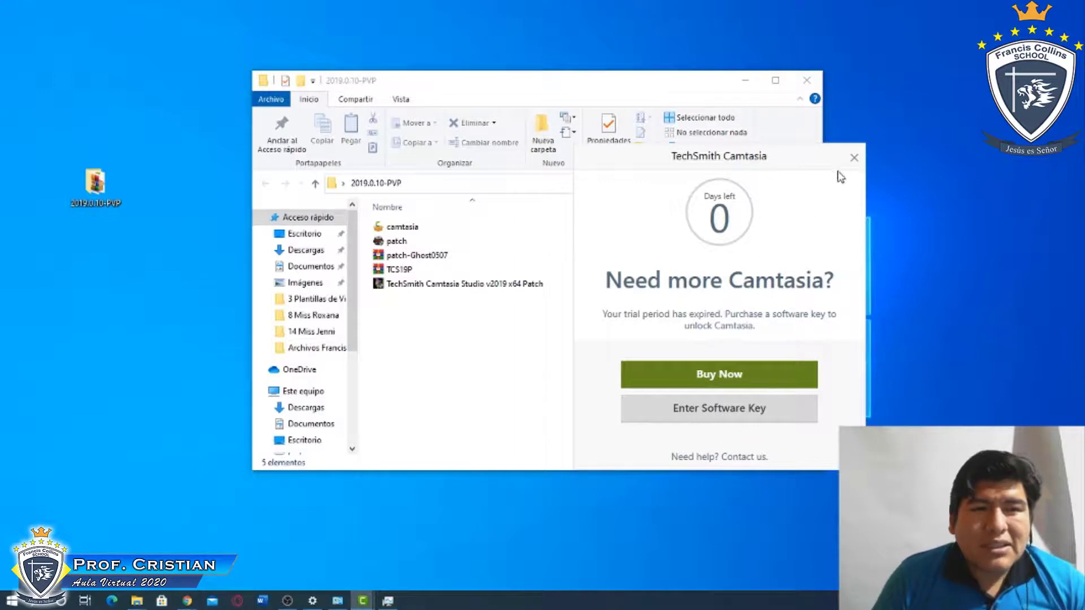
left_click_drag(826, 164, 752, 161)
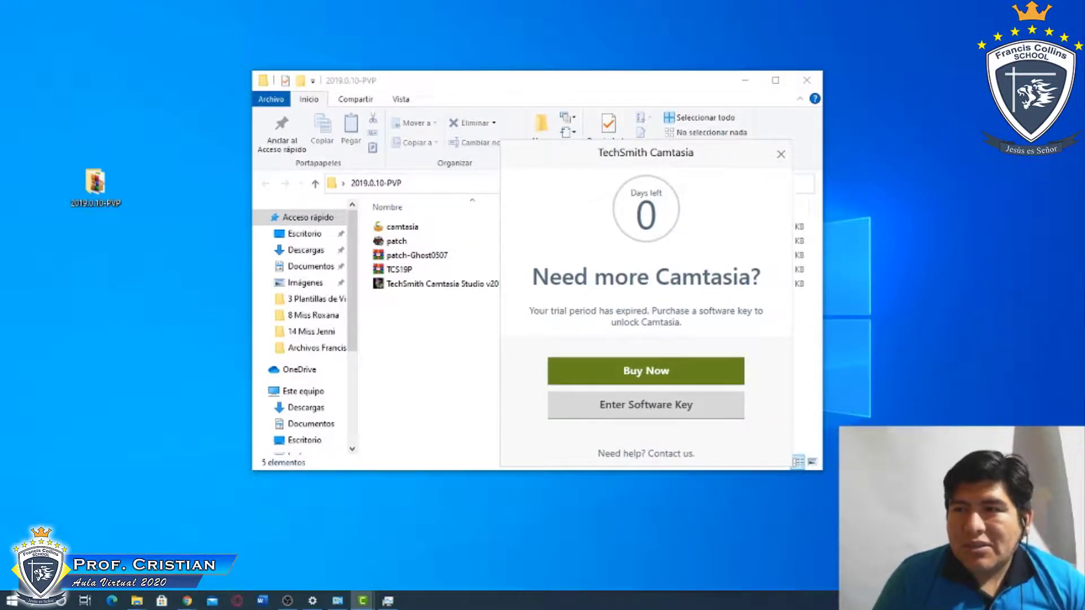
Step: Close the Camtasia trial window, run TechSmith Camtasia Studio v2019 x64 Patch as administrator and move its window aside
left_click(781, 154)
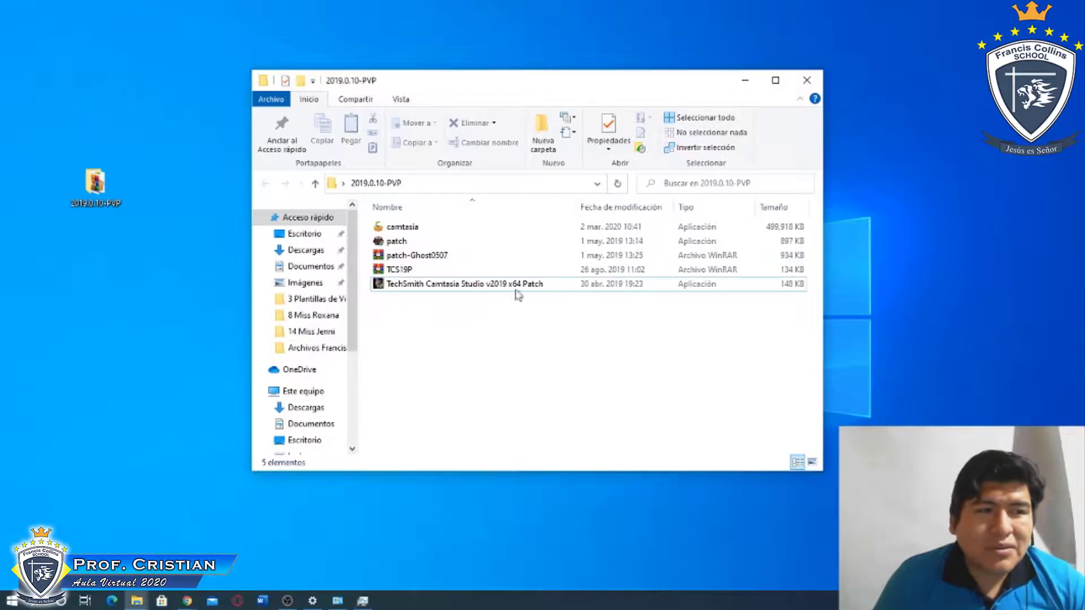
left_click(427, 241)
left_click(436, 286)
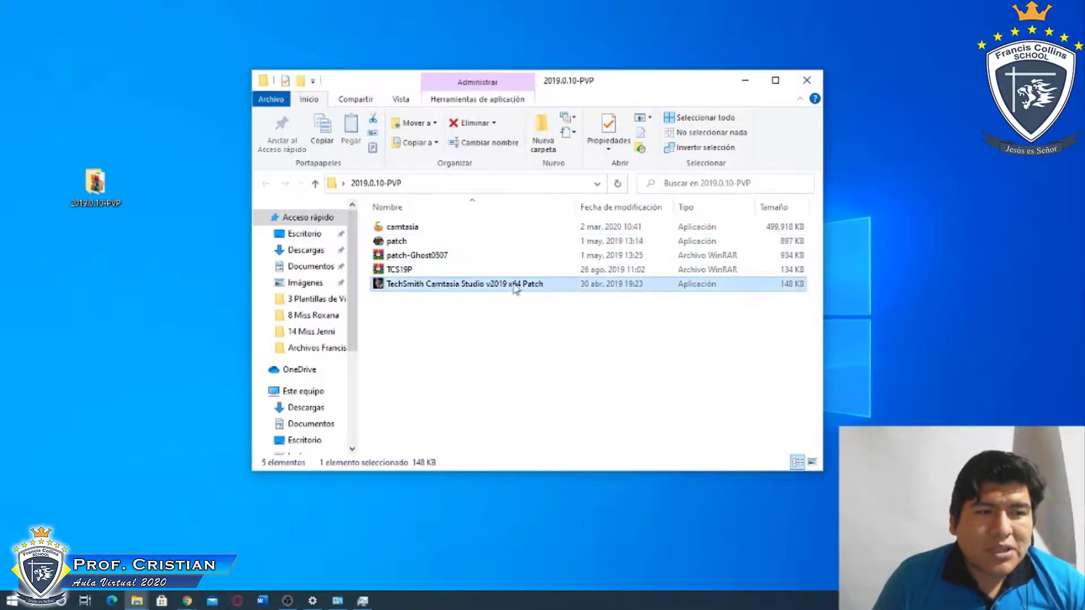
right_click(425, 289)
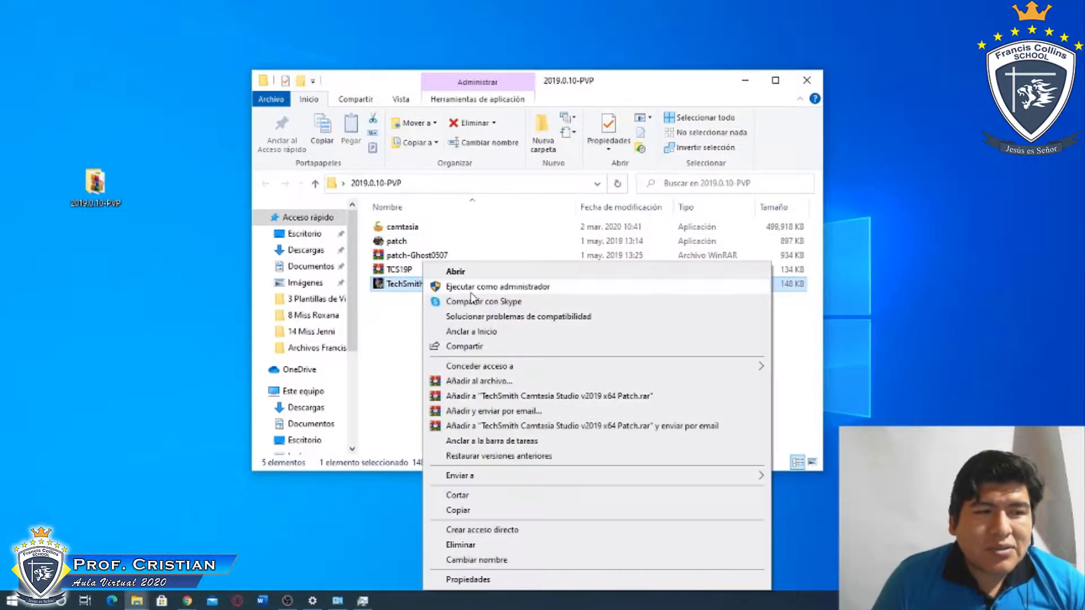
left_click(472, 296)
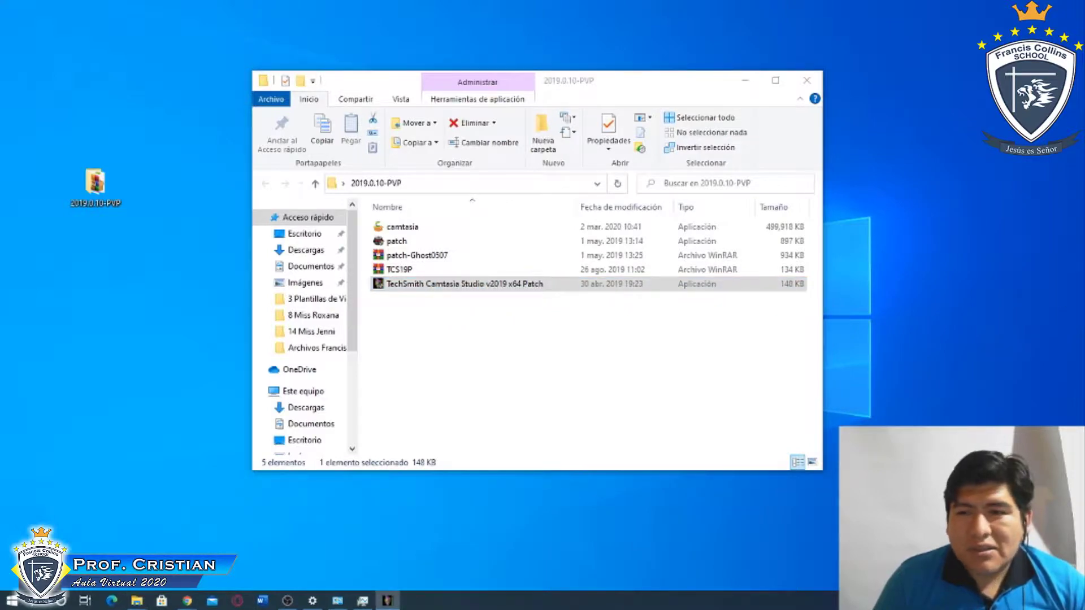
left_click_drag(535, 186, 729, 104)
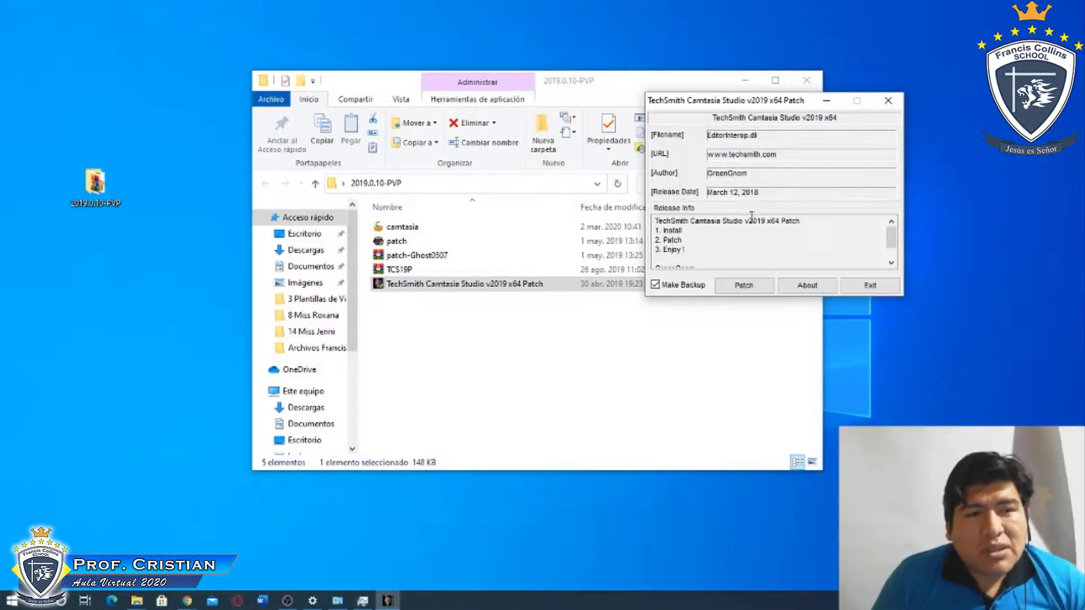
Step: Try to apply the x64 patch, agreeing to search for EditorInterop.dll, and exit the patch application
scroll(718, 234, "down", 2)
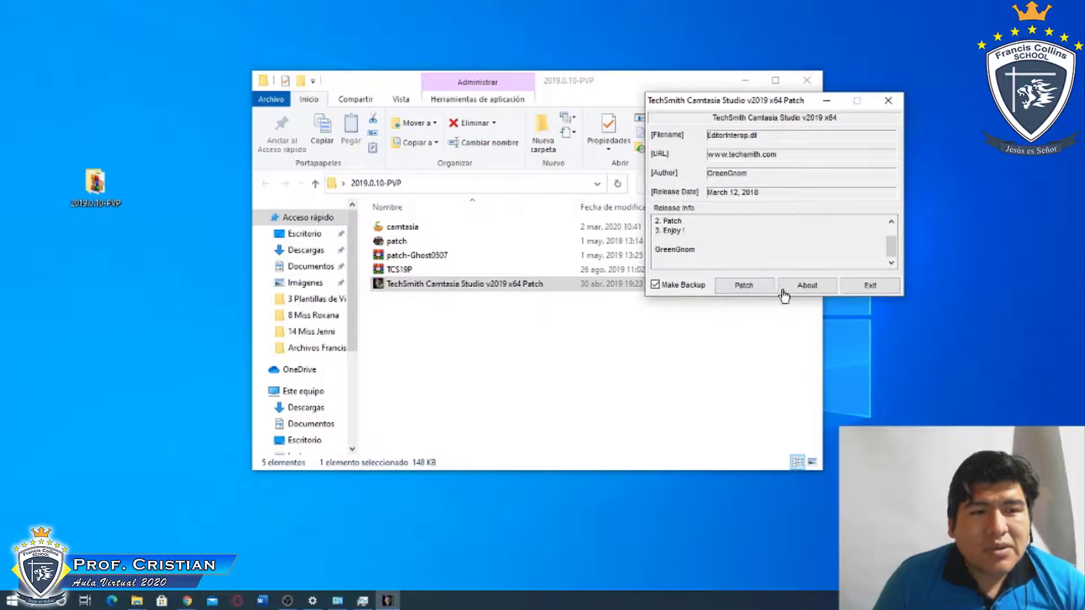
left_click(745, 287)
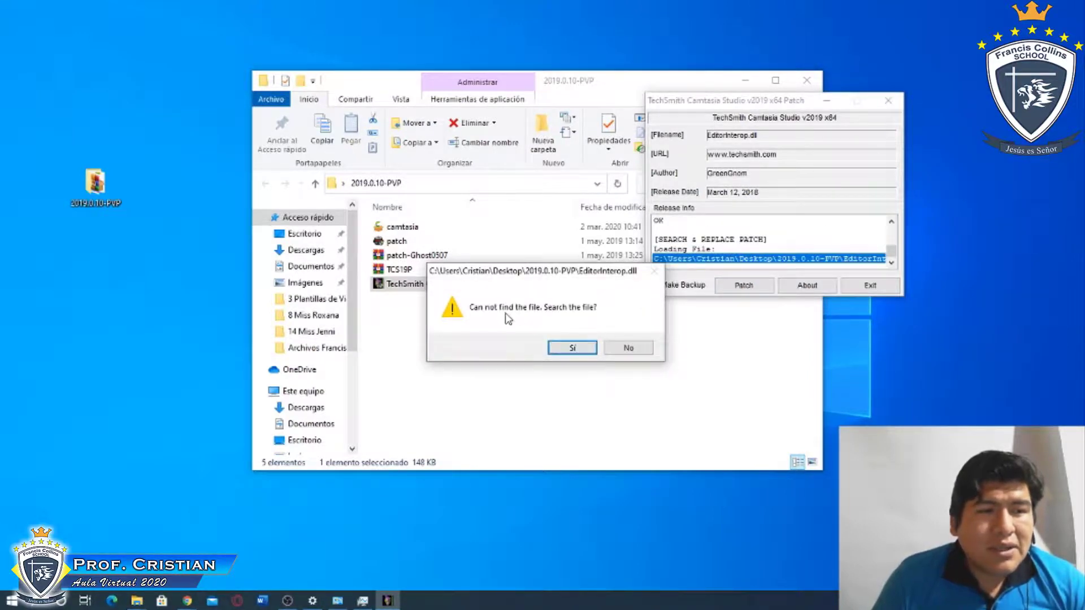
left_click(576, 349)
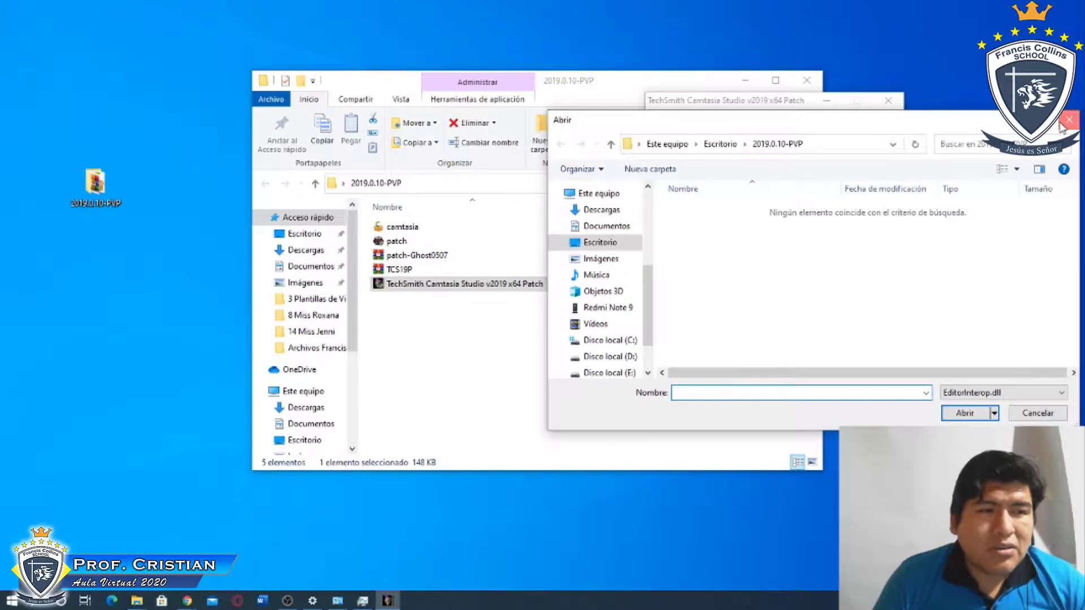
left_click(1063, 121)
left_click(868, 285)
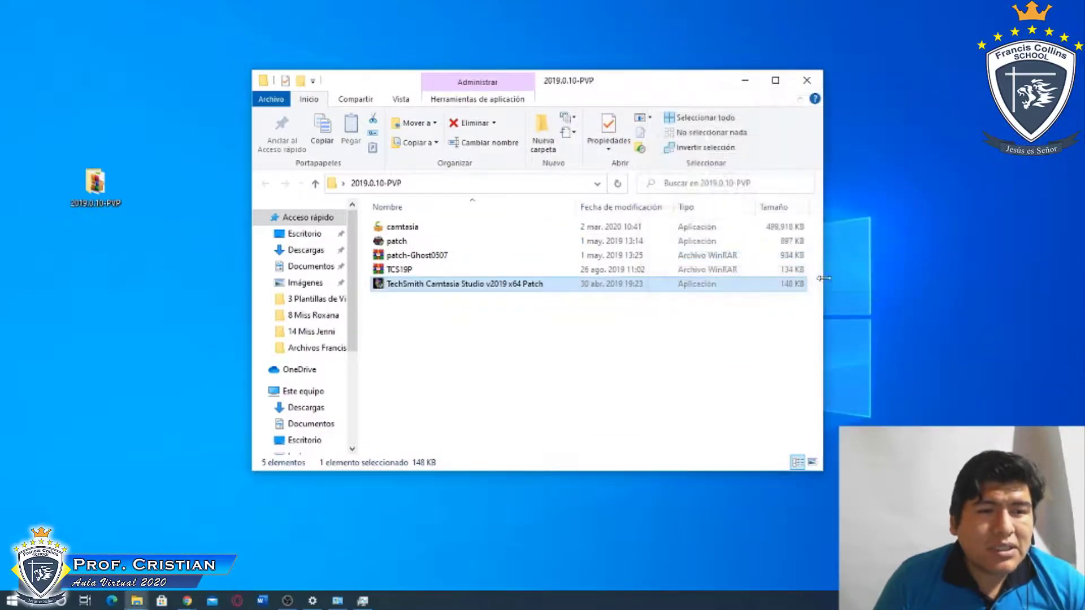
Step: Run the patch application as administrator, apply its patch with the backup option kept on, and close it
left_click(468, 243)
right_click(468, 244)
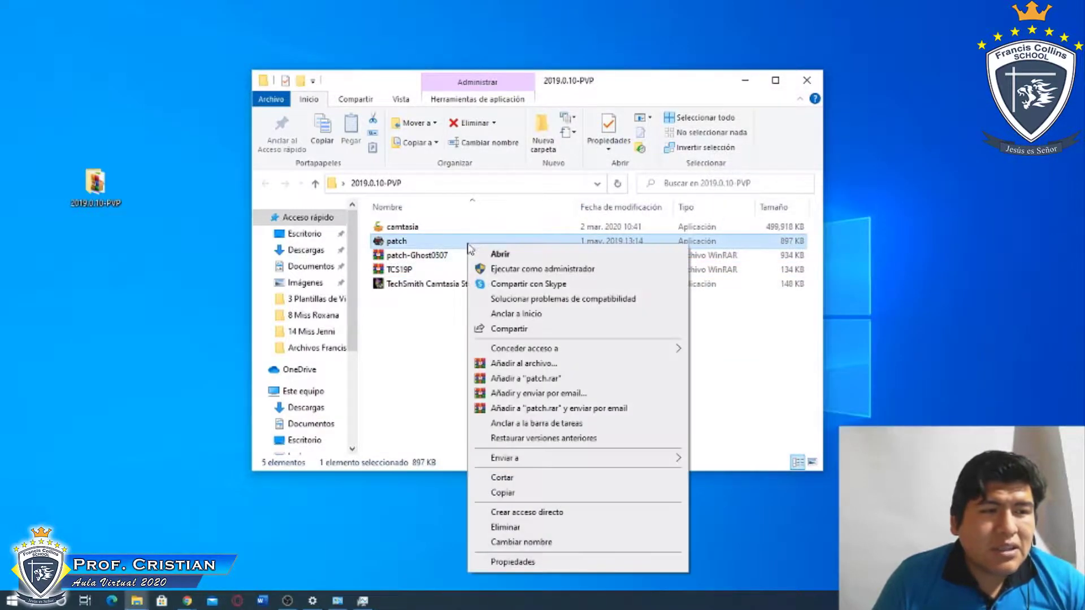
left_click(528, 269)
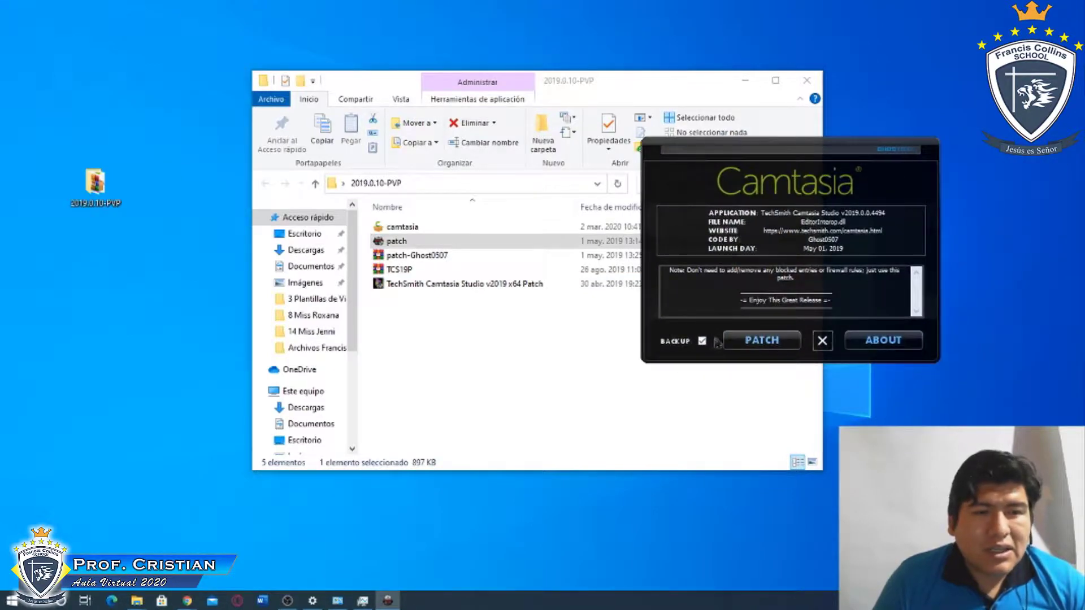
left_click(768, 342)
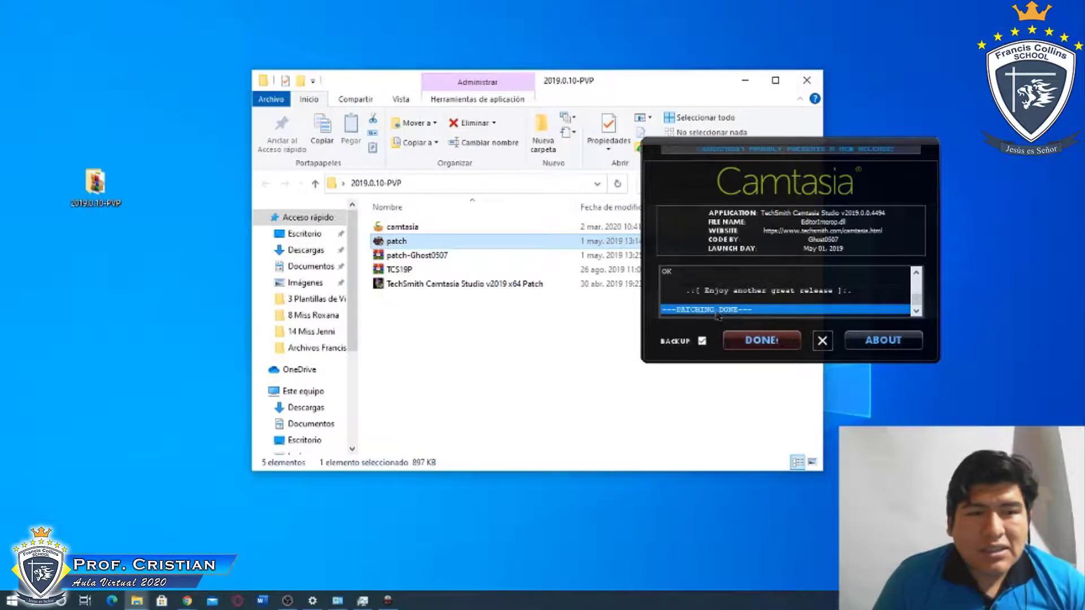
left_click(776, 351)
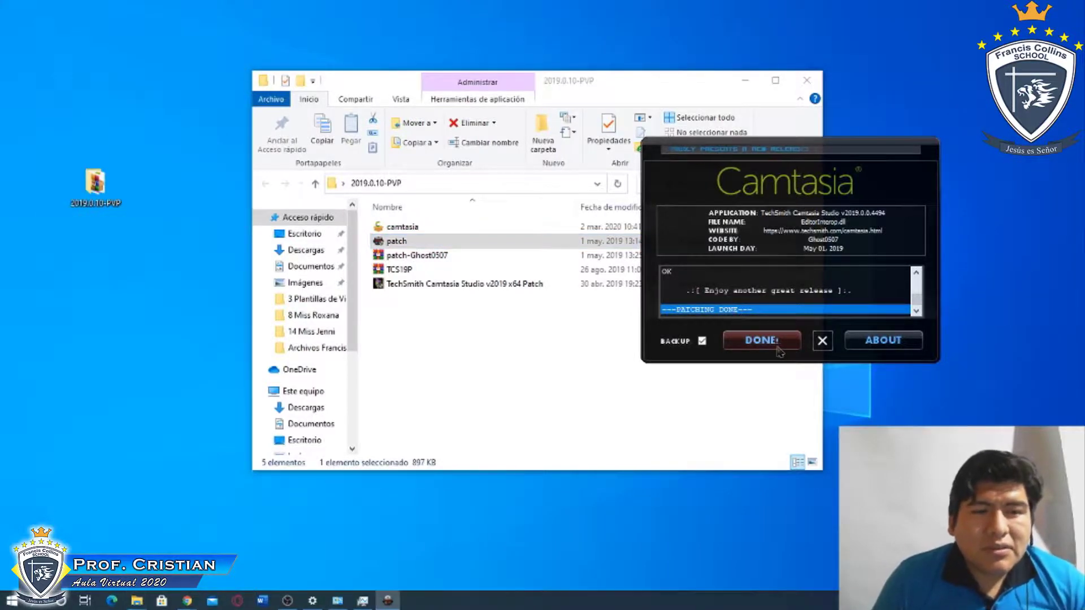
left_click(822, 341)
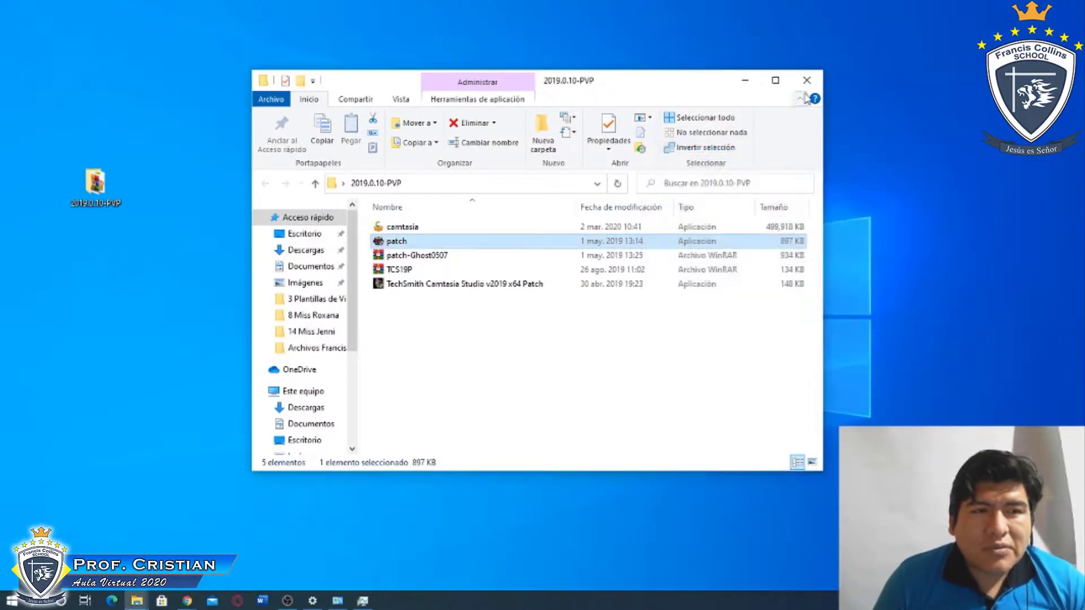
Step: Minimize the folder window, place the Camtasia 2019 shortcut beside the 2019.0.10-PVP folder on the desktop, and launch Camtasia 2019
left_click(748, 82)
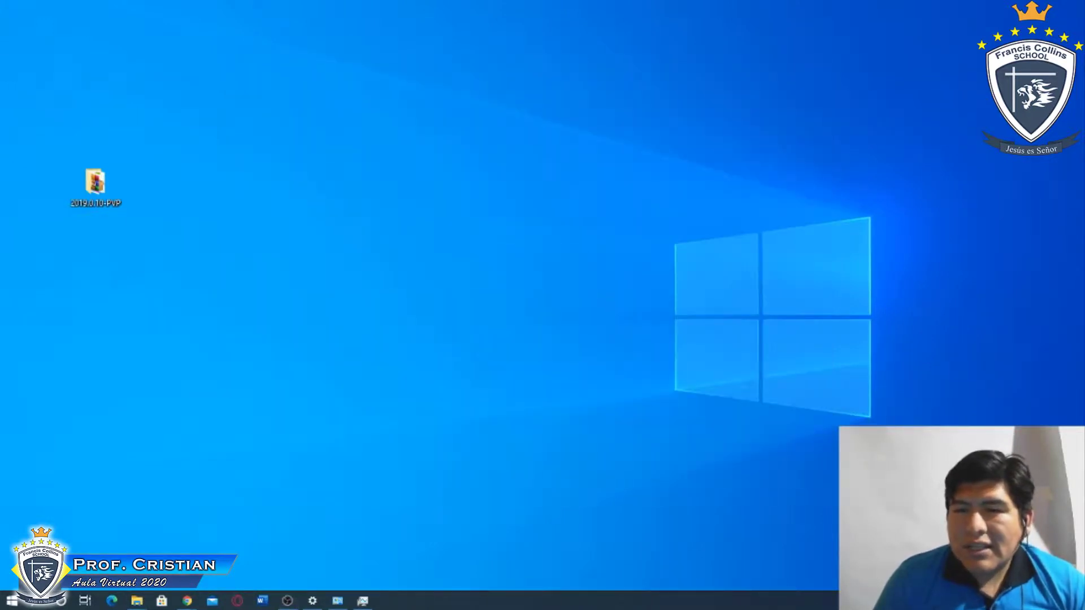
left_click_drag(344, 241, 245, 218)
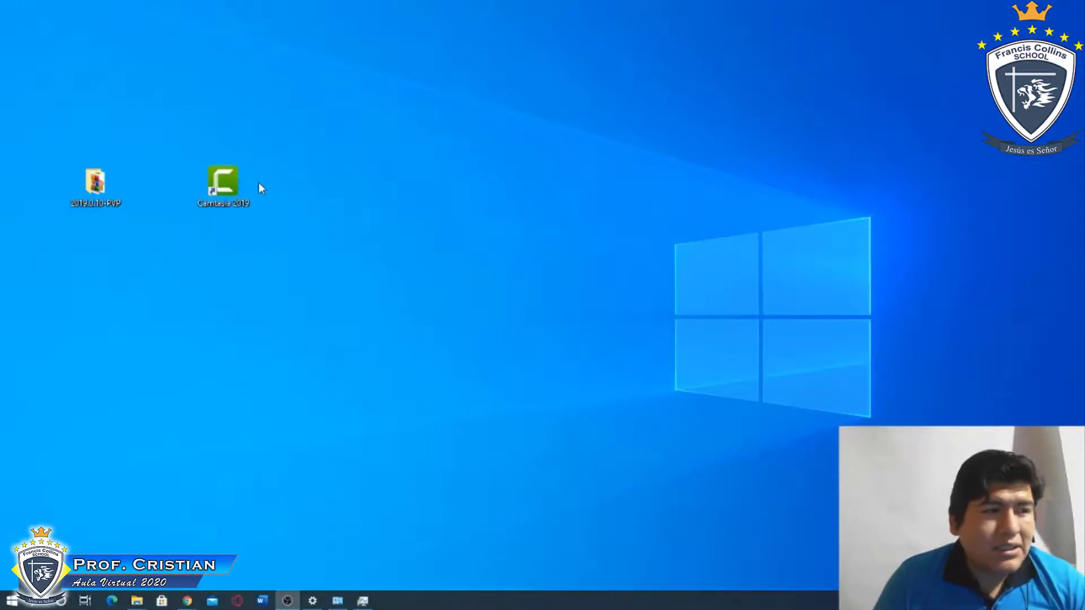
left_click(223, 184)
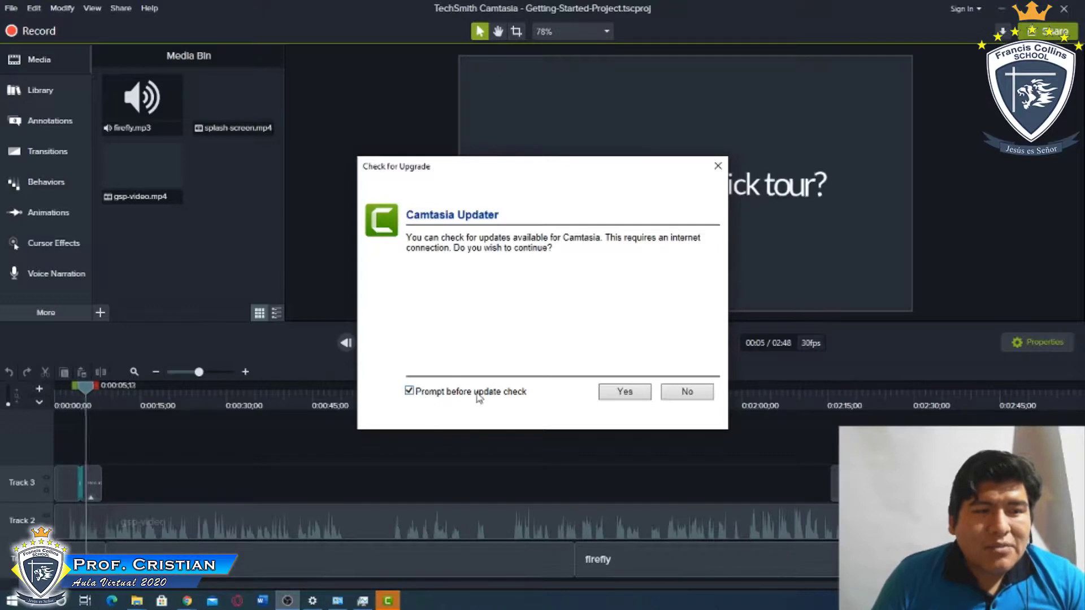
Step: Disable the prompt before update checks, decline the Camtasia update check, and pause the Getting-Started project's playback
left_click(427, 392)
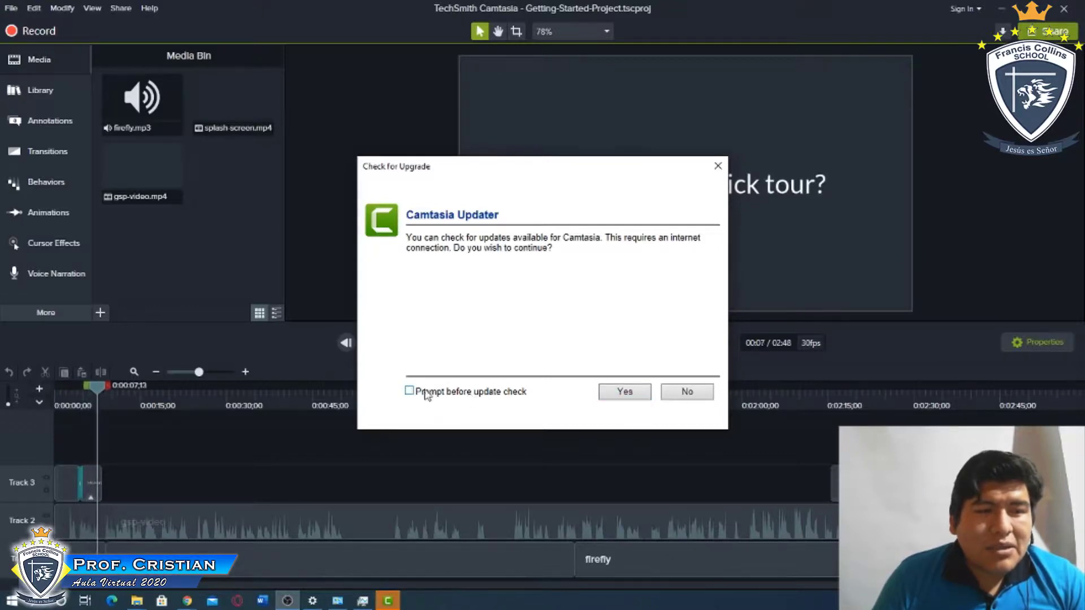
left_click(674, 394)
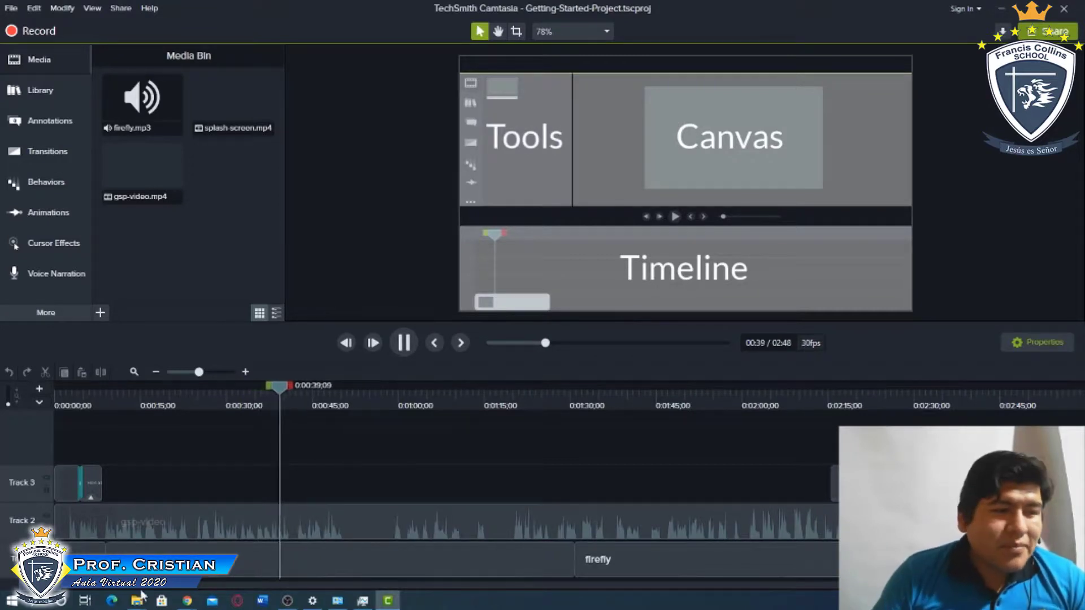
left_click(405, 342)
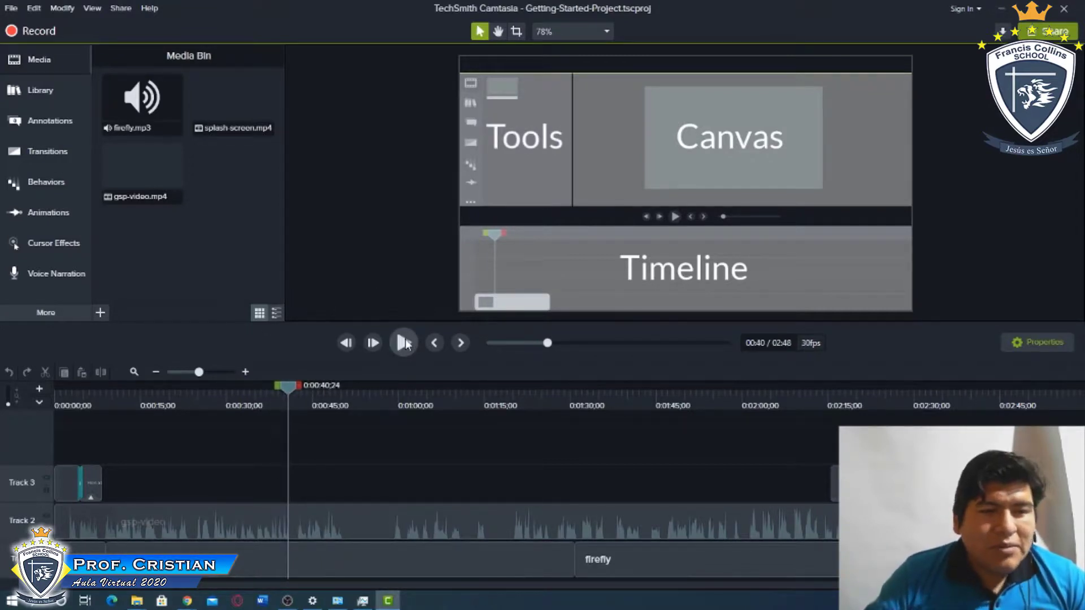